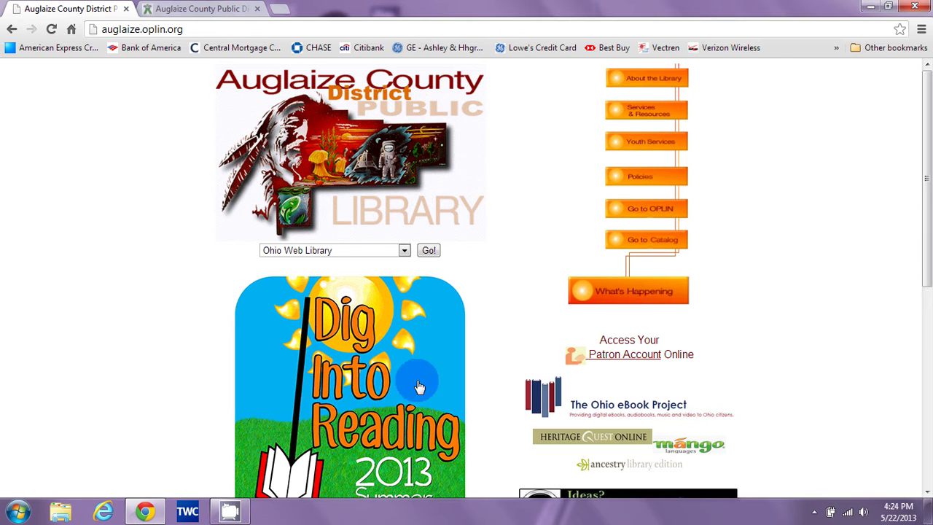
# Scroll the library home page and open the Dig Into Reading 2013 Summer Reading Program image
pyautogui.scroll(-2, 417, 371)
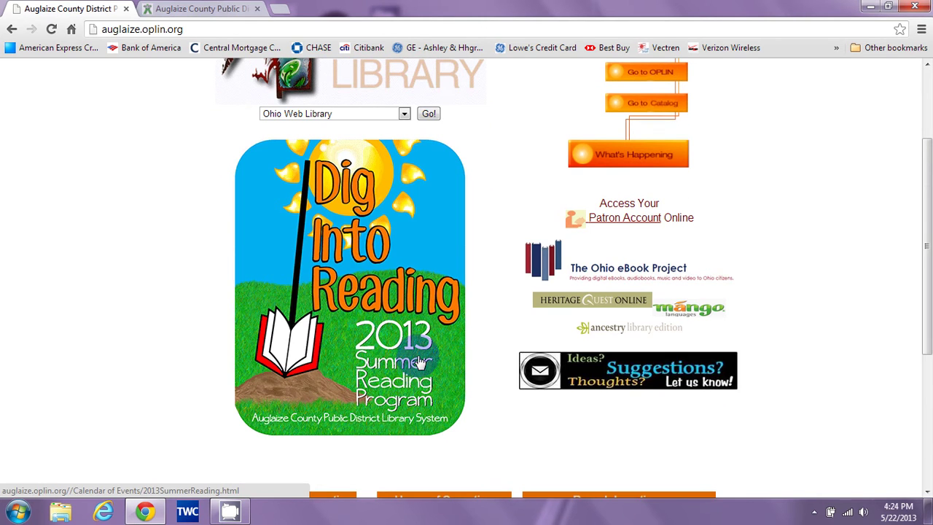
pyautogui.click(420, 363)
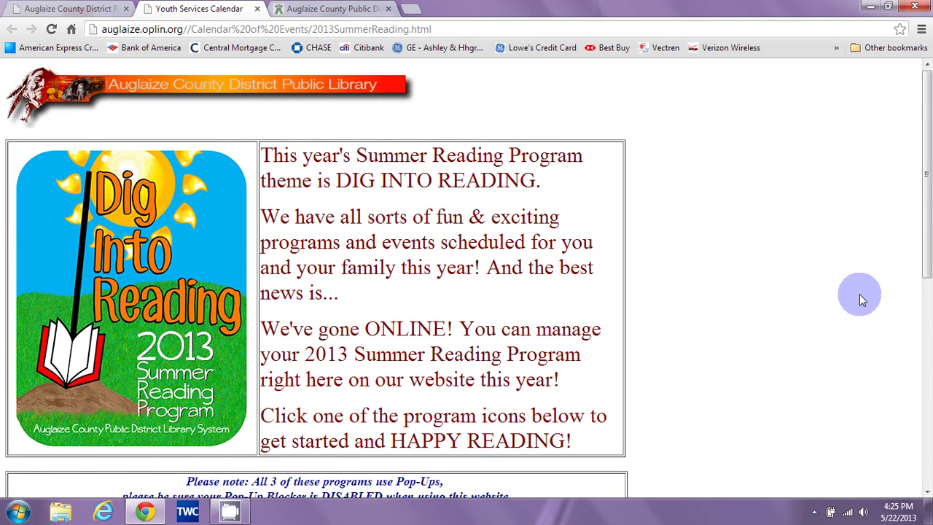
pyautogui.scroll(-4, 860, 294)
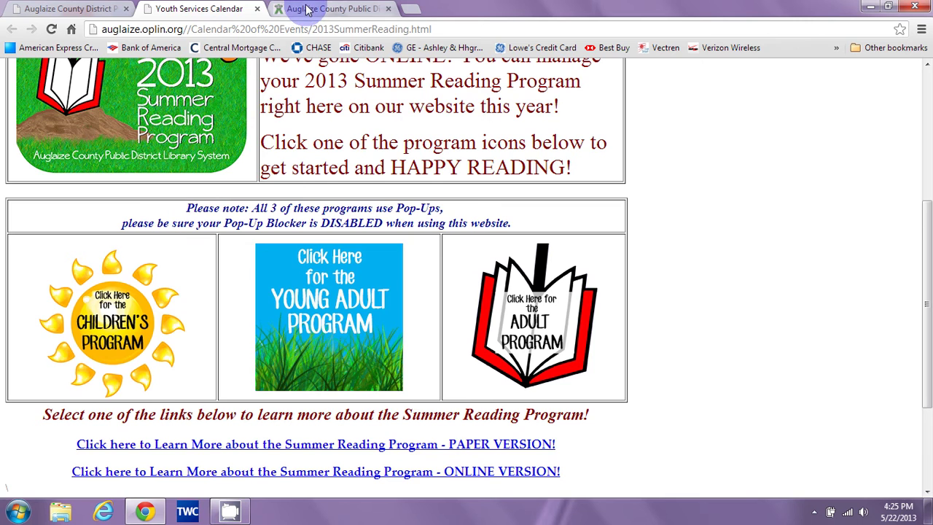
# Switch to the third tab and scroll through the Summer Reader library card and password sign-in page
pyautogui.click(307, 8)
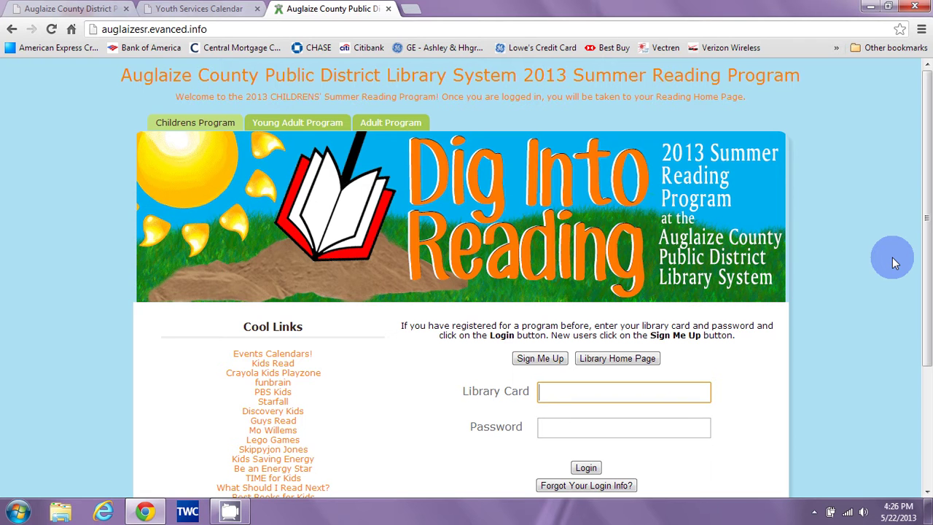
pyautogui.scroll(-1, 895, 263)
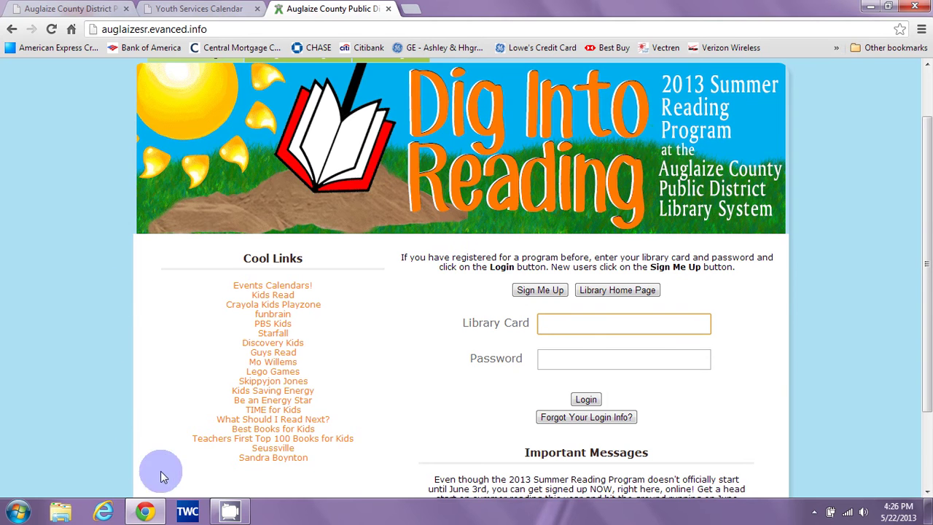
pyautogui.scroll(1, 425, 361)
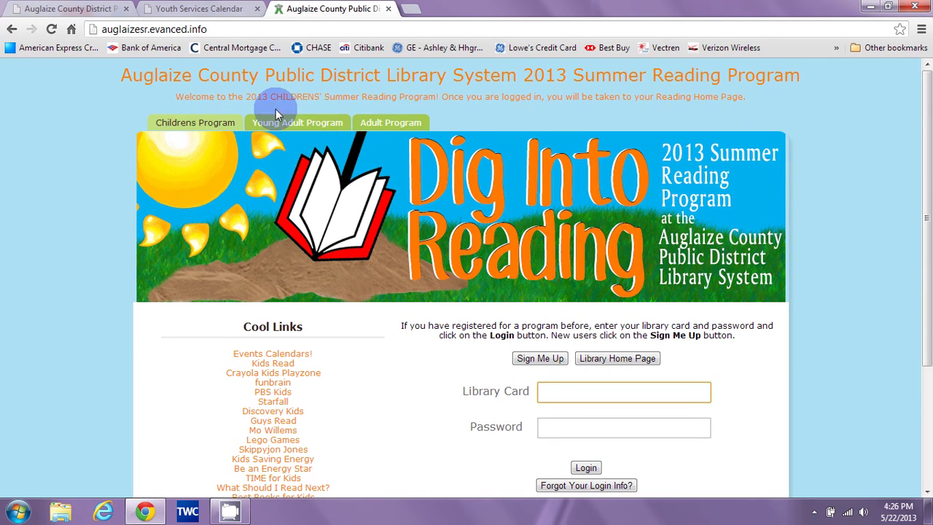
pyautogui.scroll(-2, 379, 251)
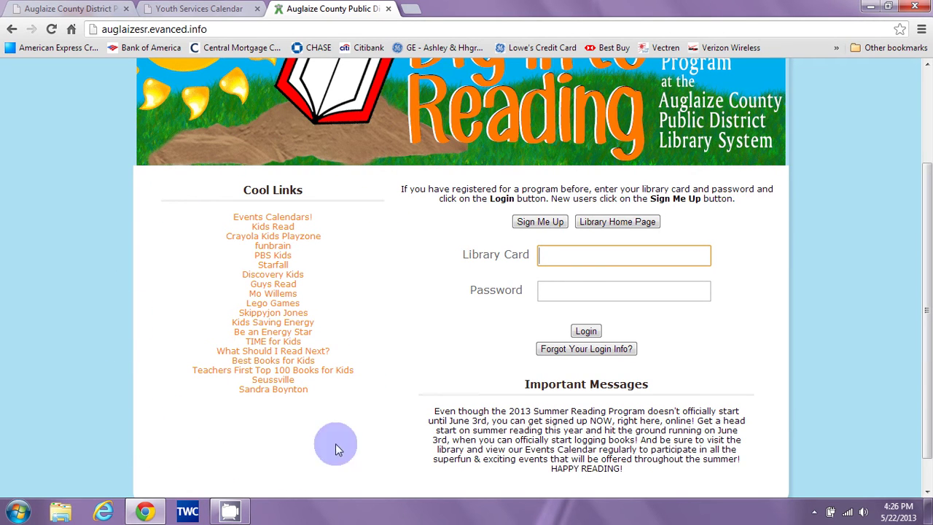
pyautogui.click(238, 222)
pyautogui.scroll(-5, 685, 268)
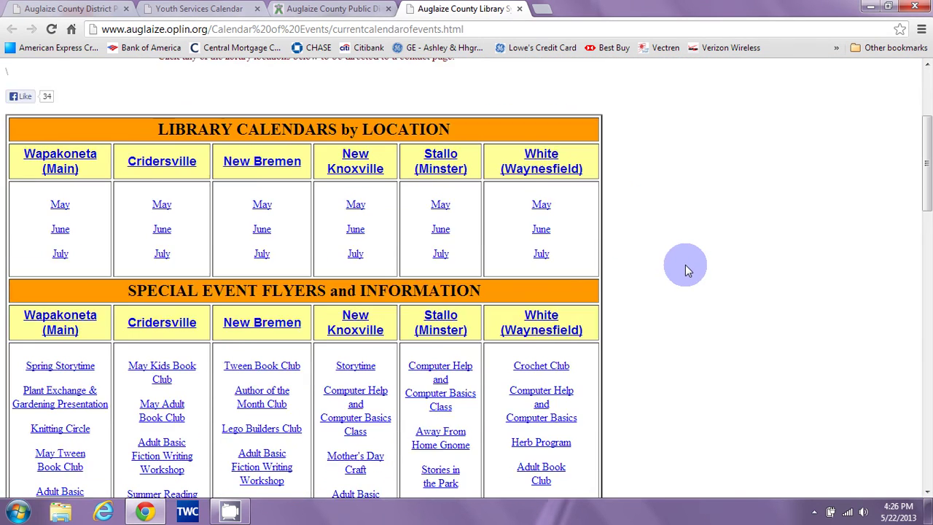
pyautogui.scroll(-2, 686, 270)
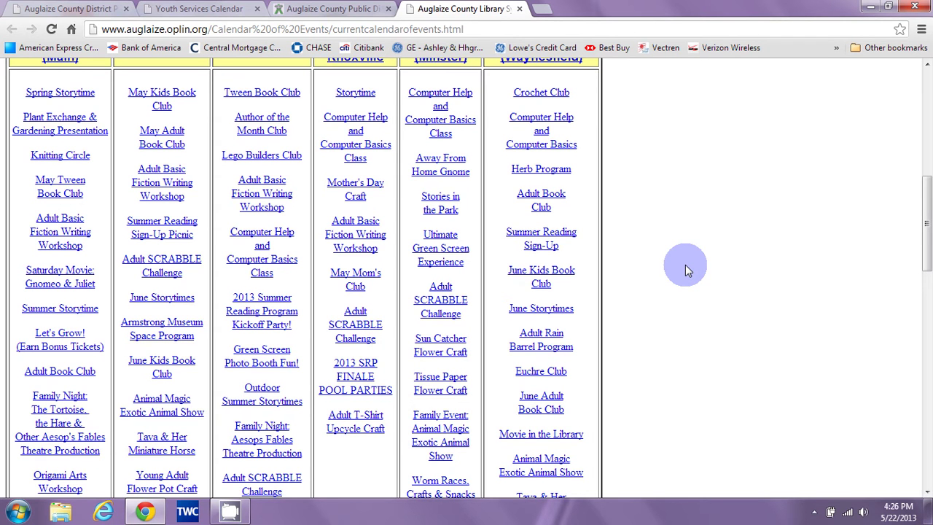
pyautogui.scroll(-4, 685, 270)
pyautogui.scroll(-1, 685, 264)
pyautogui.scroll(11, 686, 265)
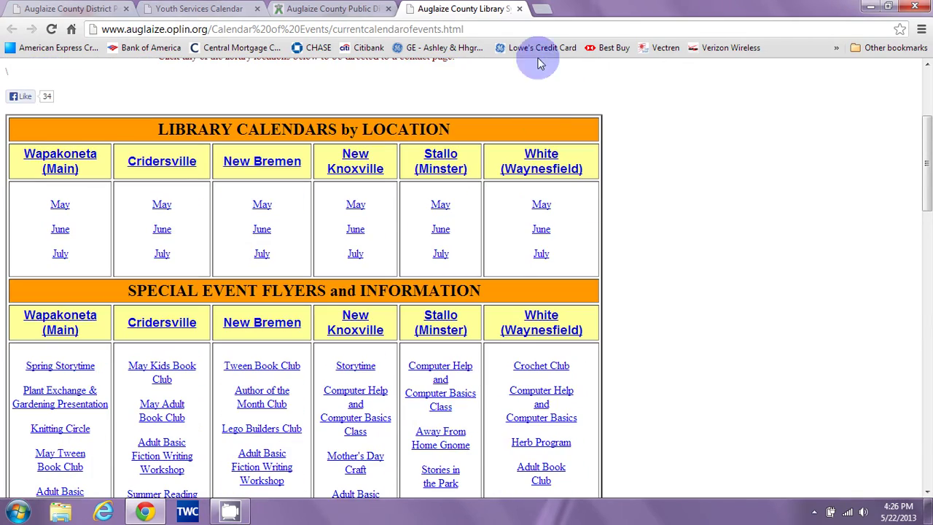
pyautogui.click(520, 9)
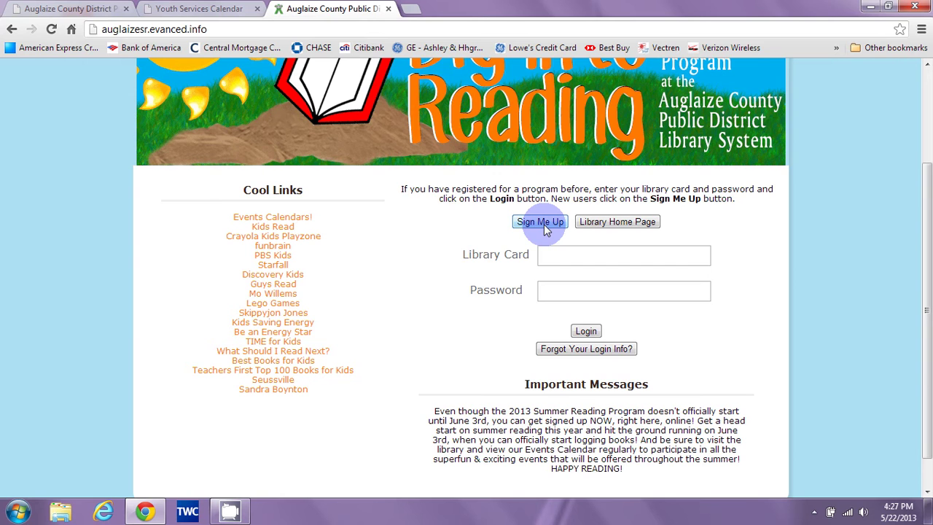
# Start a new children's program registration with Sign Me Up
pyautogui.click(545, 227)
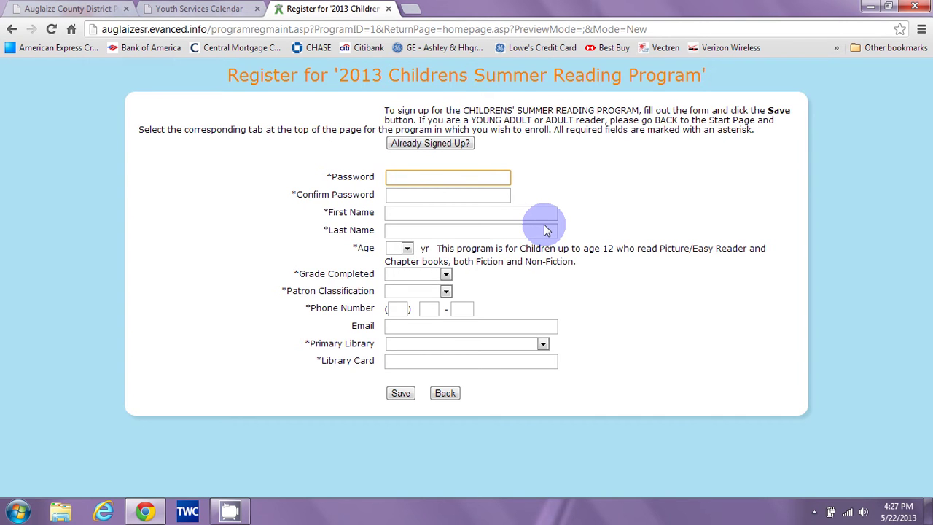
# Enter the account password and retype it in Confirm Password
pyautogui.click(430, 364)
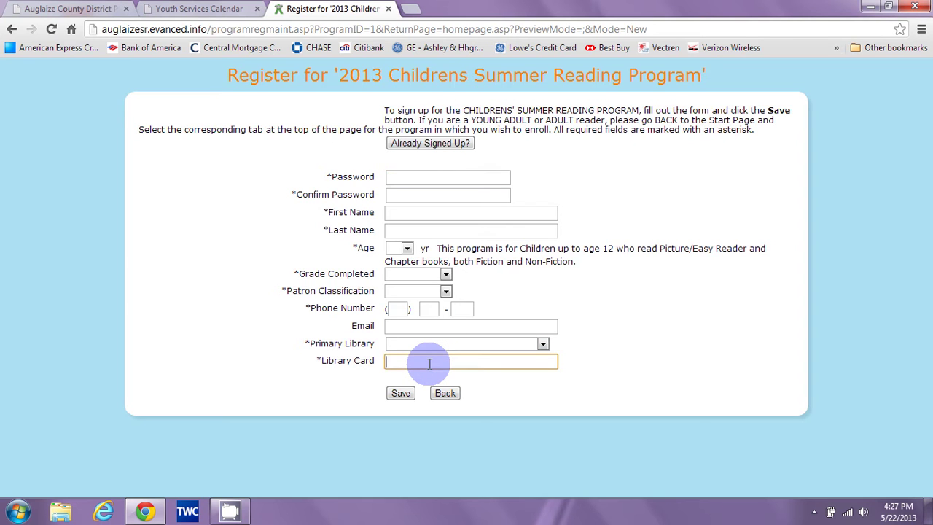
pyautogui.click(411, 178)
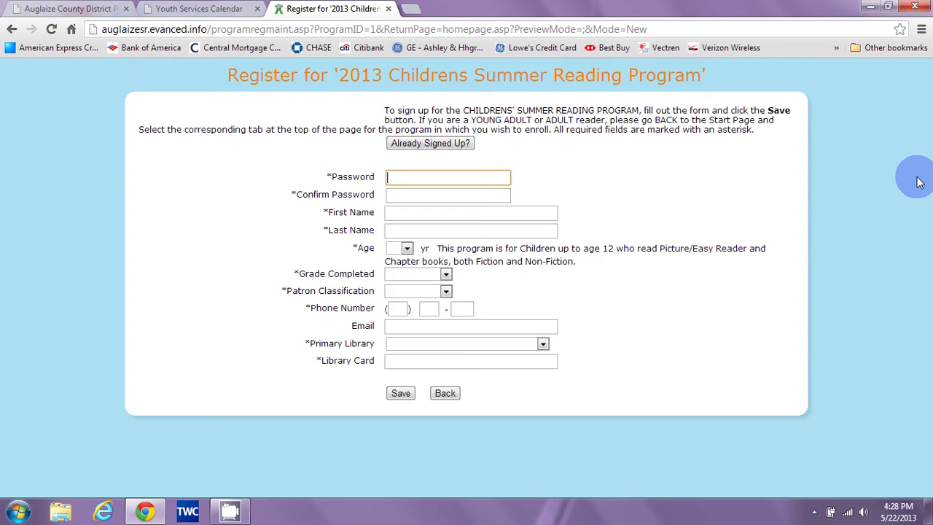
pyautogui.write('****')
pyautogui.press('Tab')
pyautogui.write('****')
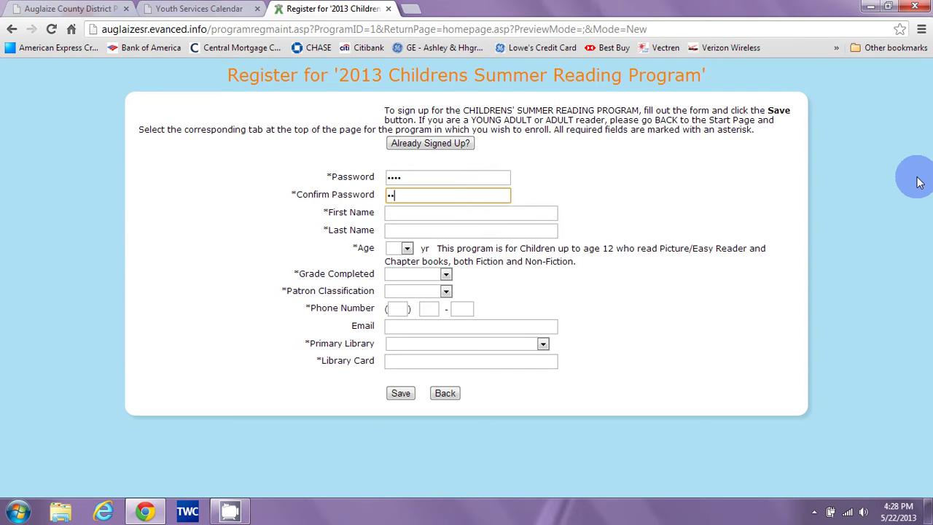
# Fill in the child's first and last name
pyautogui.press('Tab')
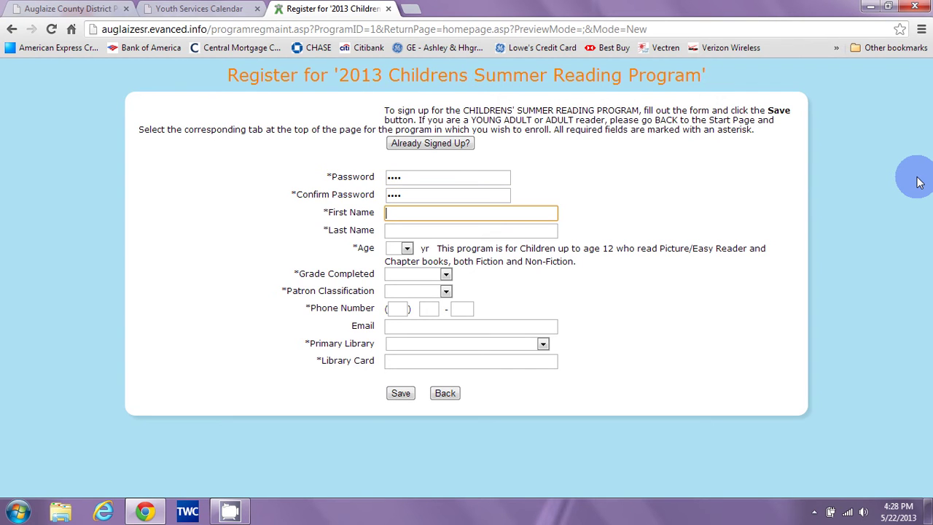
pyautogui.write('Mary')
pyautogui.press('Tab')
pyautogui.write('HadA')
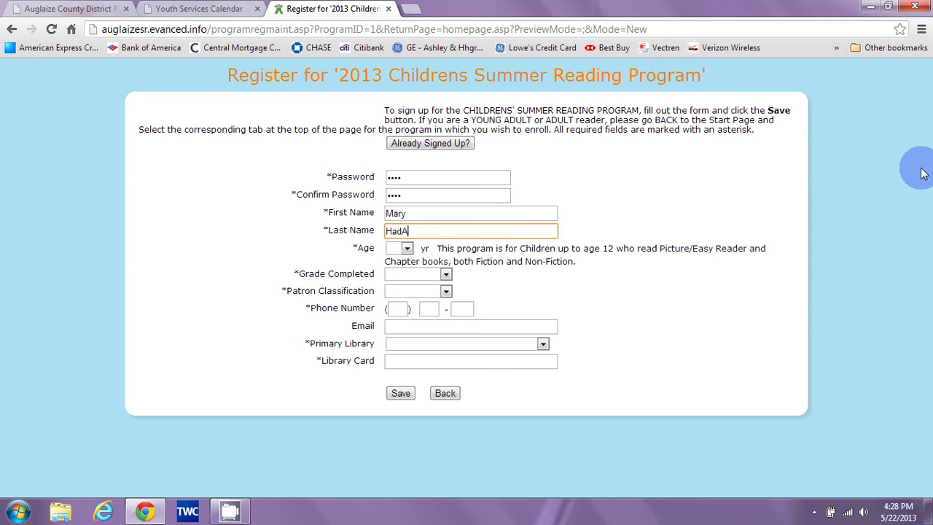
pyautogui.write('Lamb')
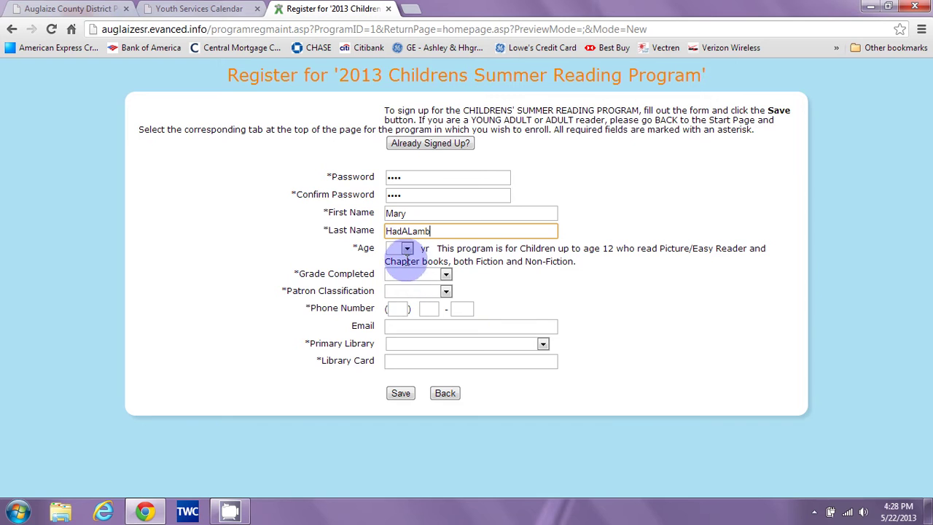
# Set the child's Age to 8 and Grade Completed to 3
pyautogui.click(408, 250)
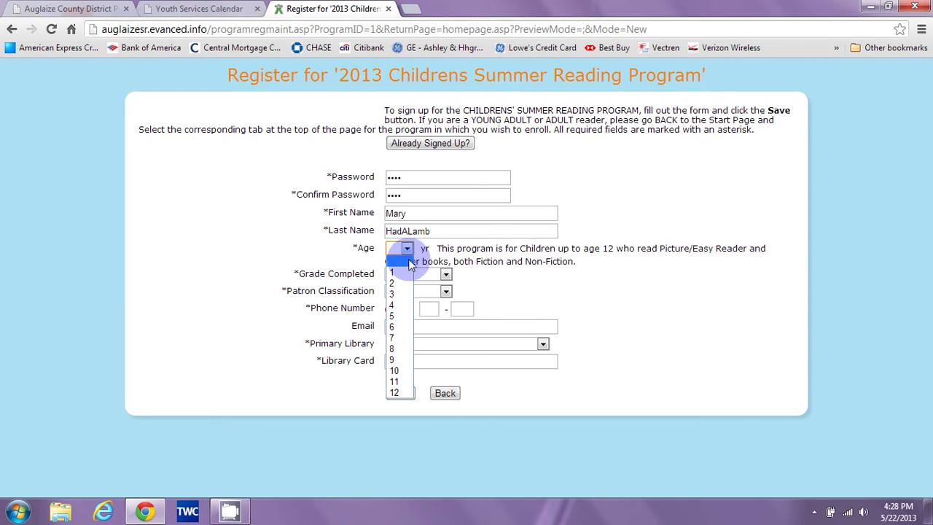
pyautogui.click(408, 350)
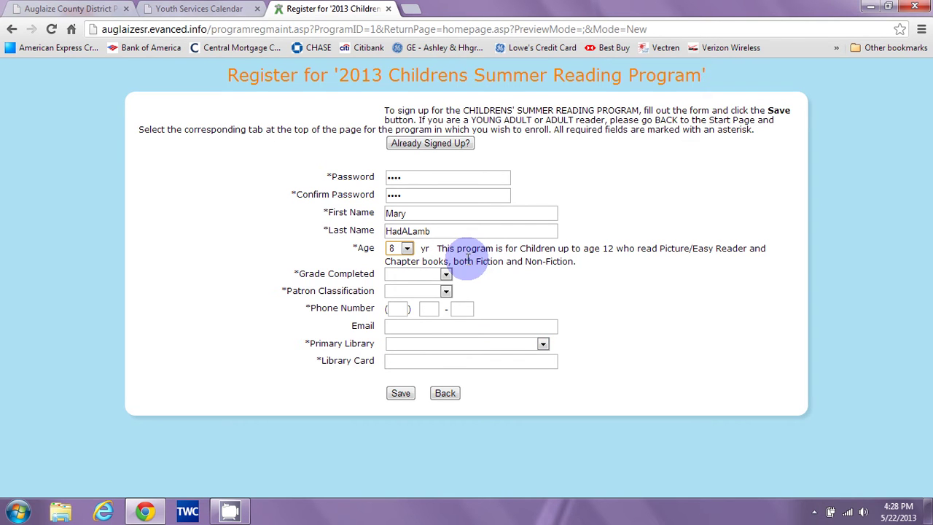
pyautogui.click(446, 277)
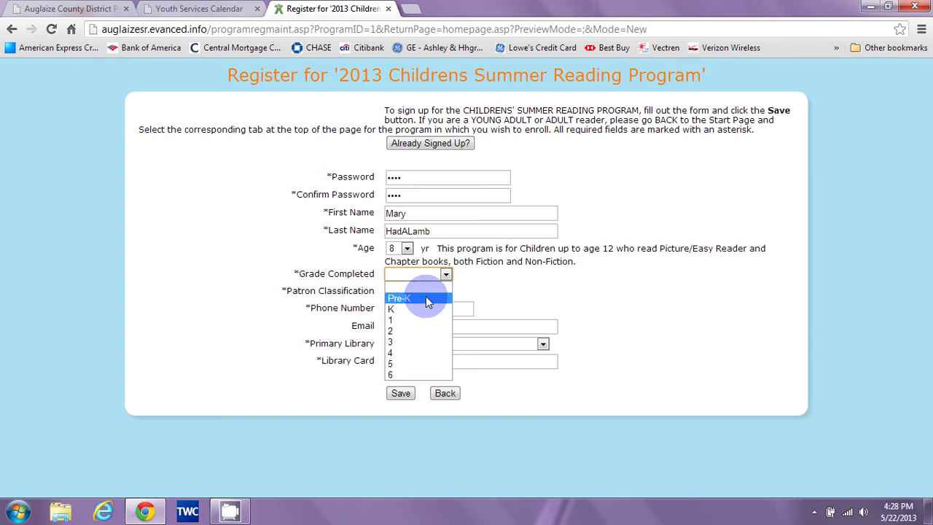
pyautogui.click(417, 342)
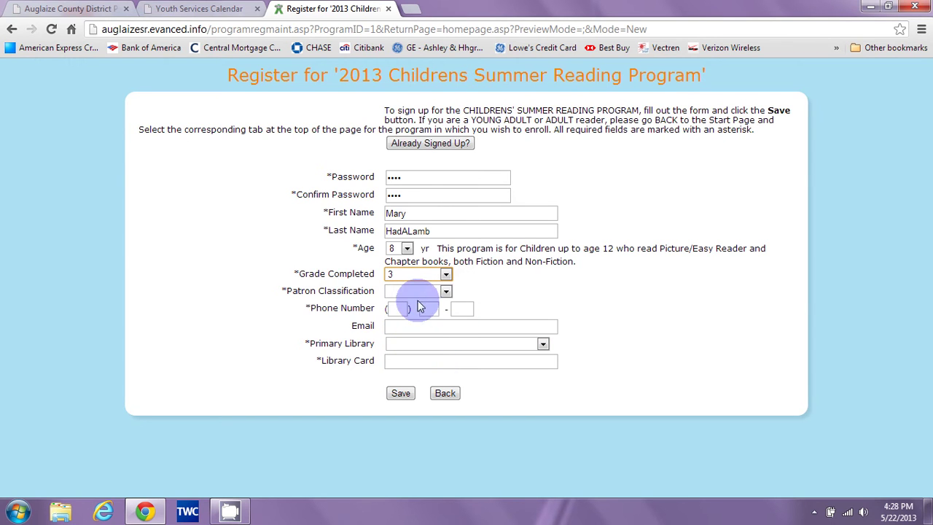
pyautogui.click(447, 291)
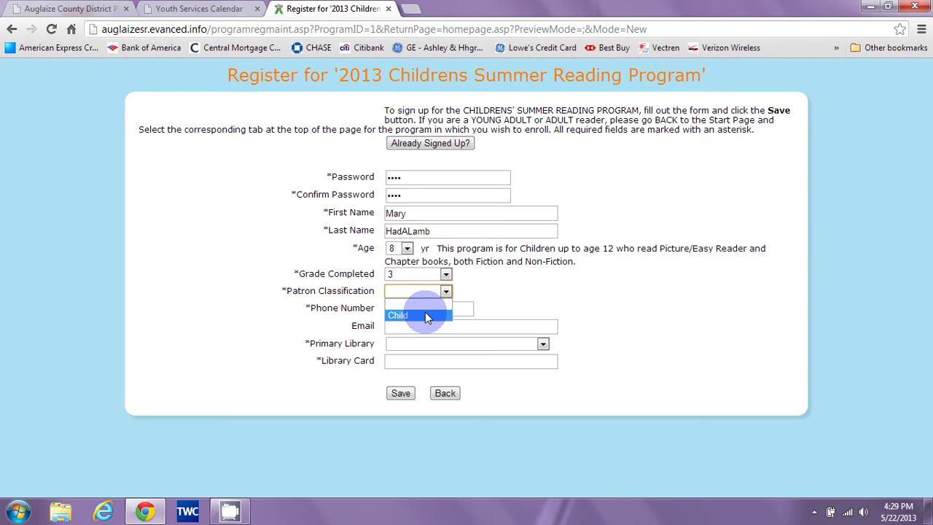
# Set Patron Classification to Child and enter the phone number
pyautogui.click(427, 316)
pyautogui.click(403, 311)
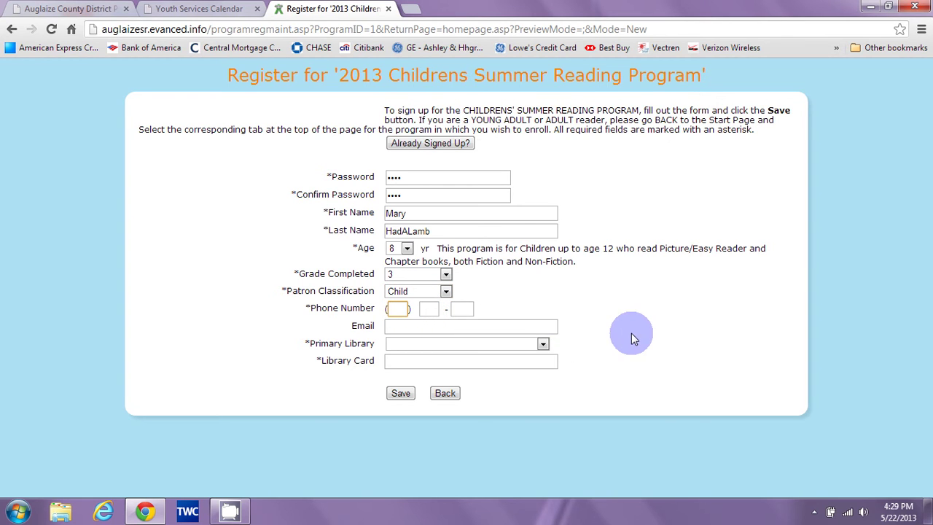
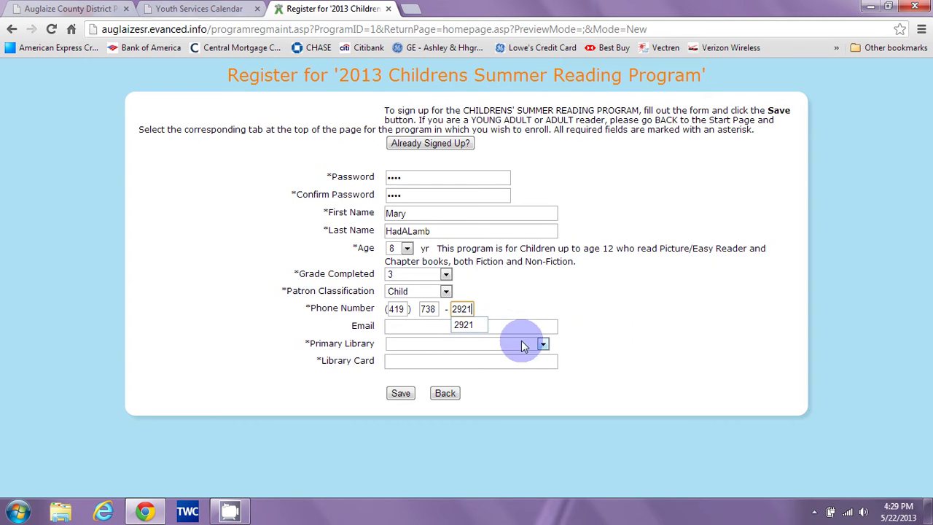
pyautogui.click(469, 325)
# Fill in the contact e-mail address using the autofill suggestion
pyautogui.click(470, 328)
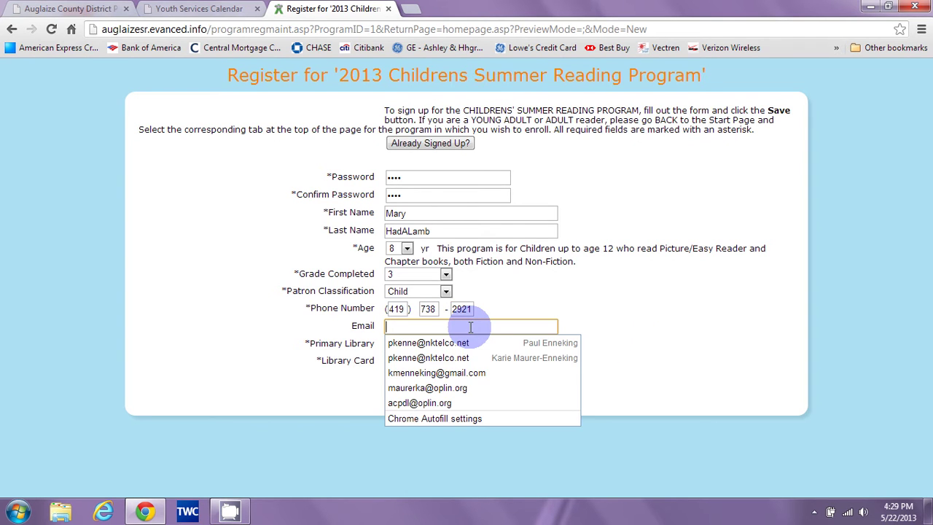
pyautogui.write('maurer')
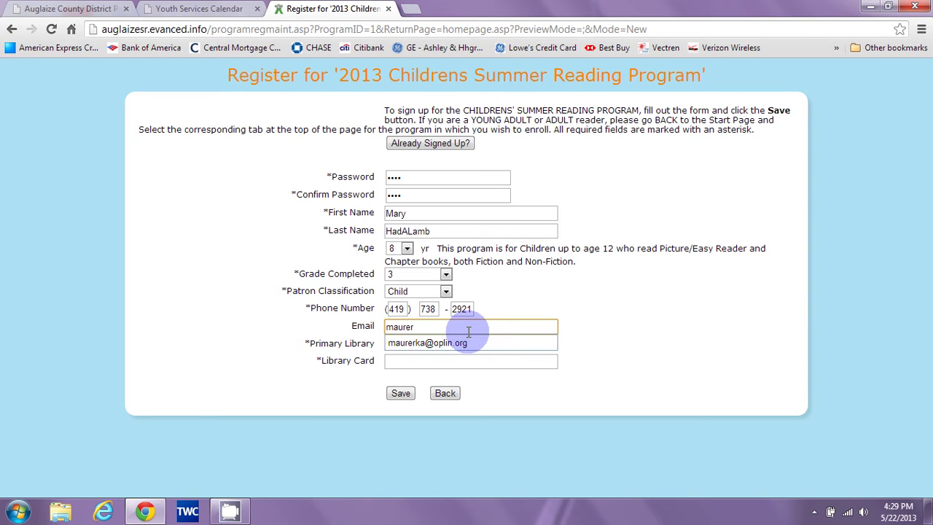
pyautogui.click(469, 348)
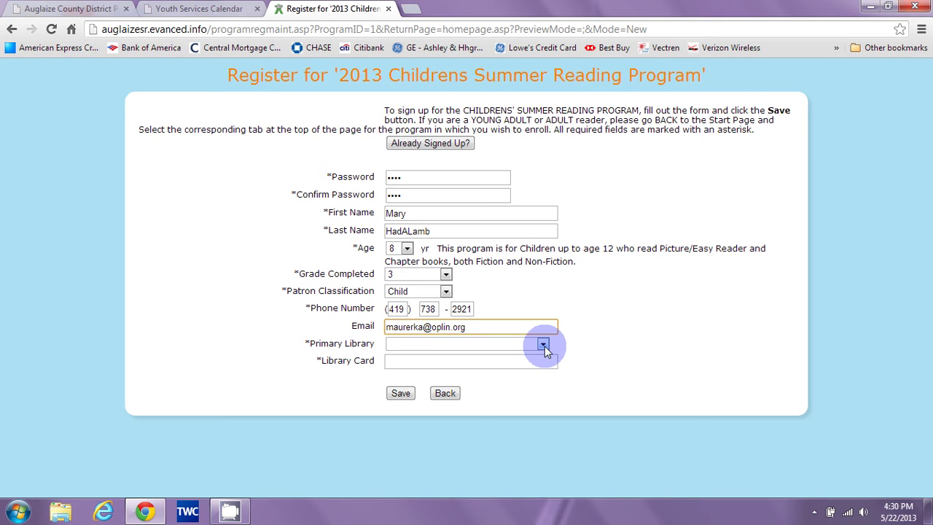
# Choose ACPDL, Wapakoneta as Primary Library and enter the library card number
pyautogui.click(543, 345)
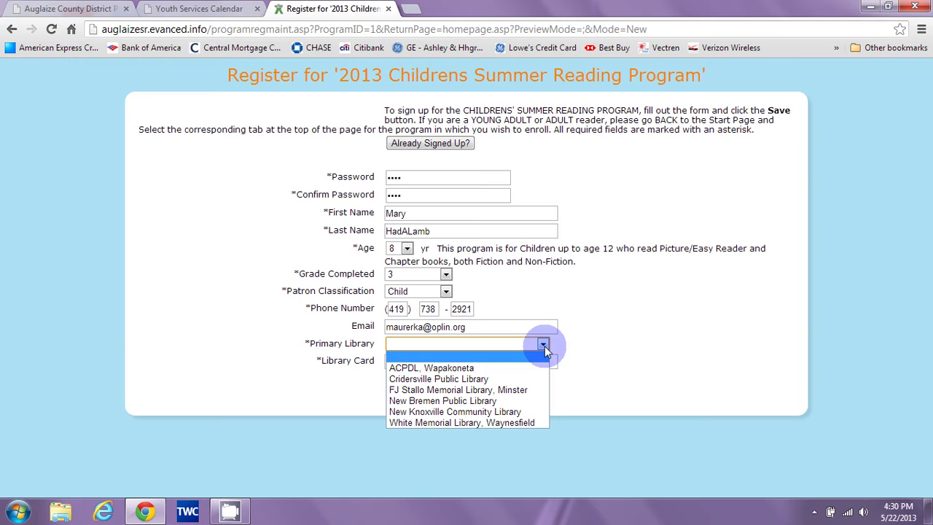
pyautogui.click(526, 370)
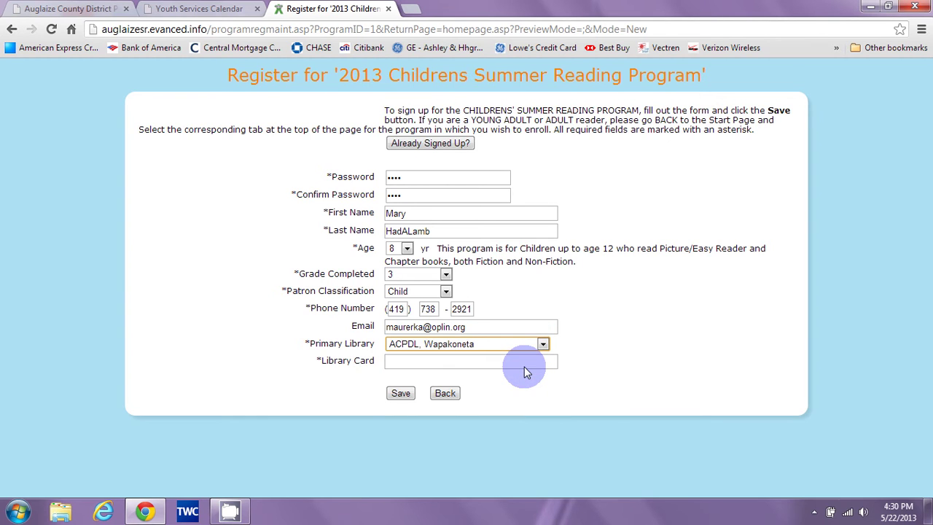
pyautogui.click(525, 366)
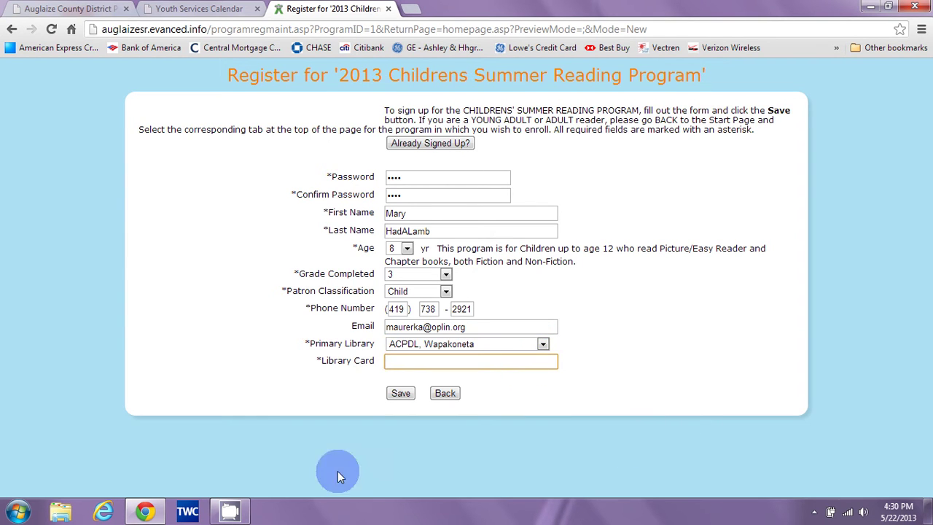
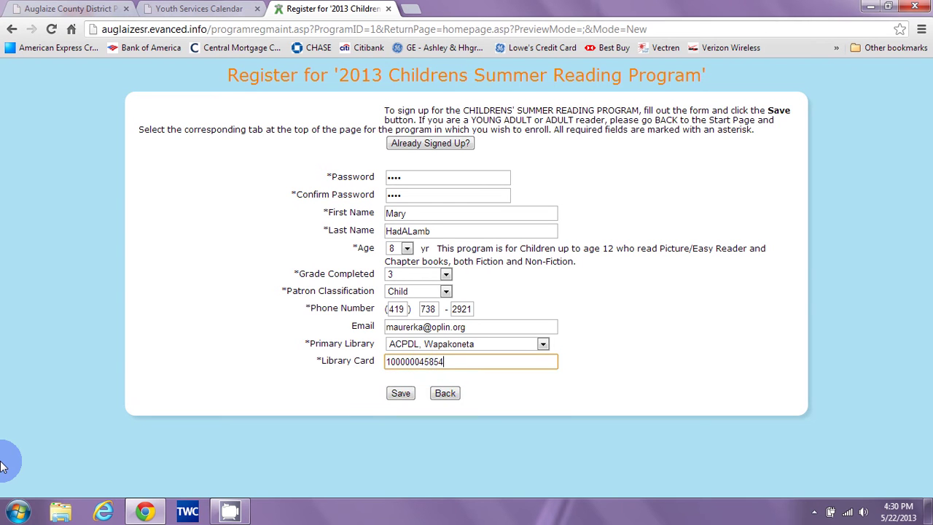
# Save the registration form and confirm the successful-registration alert
pyautogui.click(399, 394)
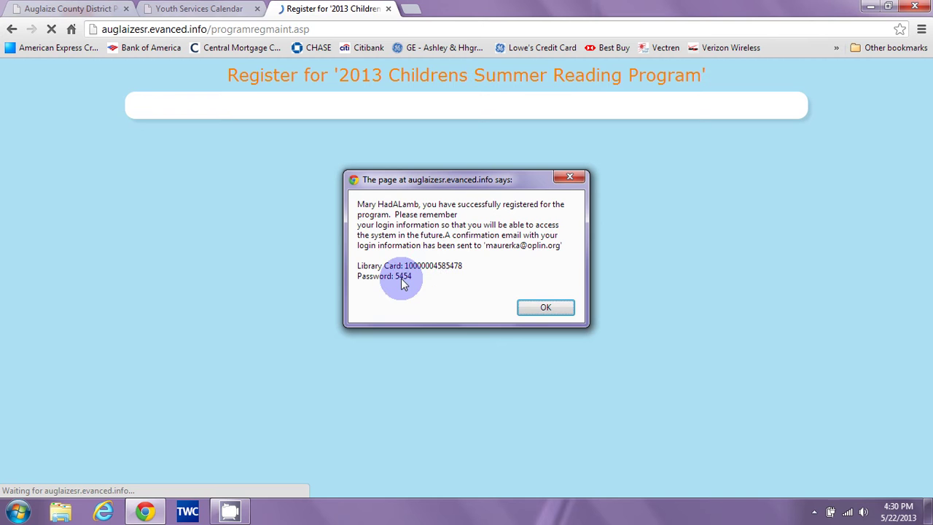
pyautogui.click(546, 308)
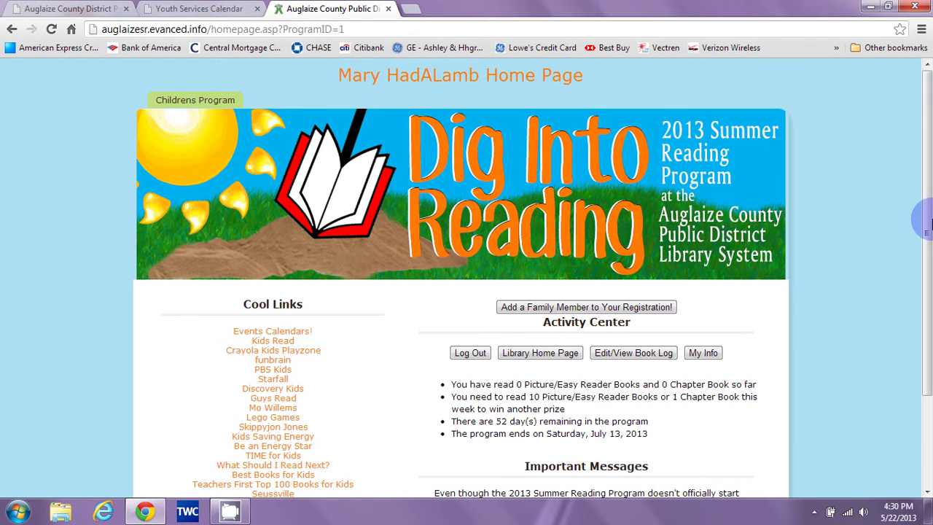
pyautogui.scroll(-3, 919, 298)
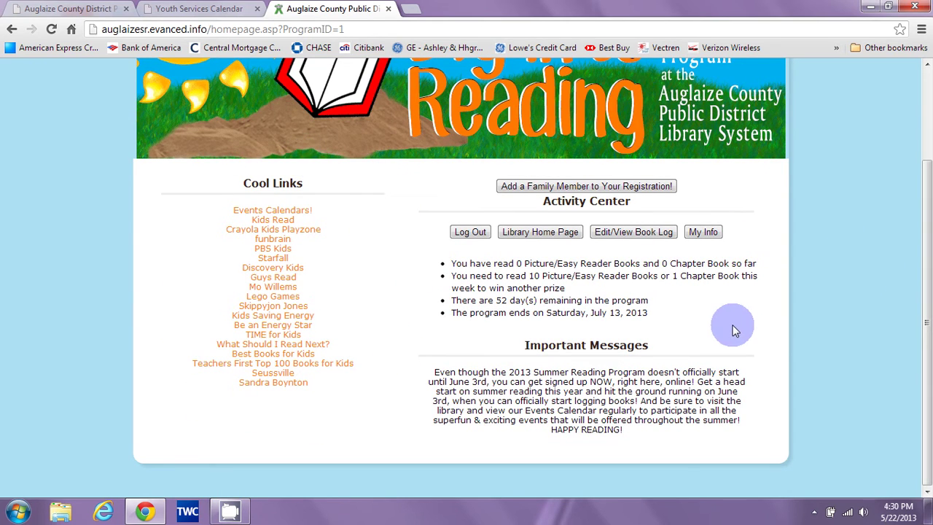
pyautogui.scroll(1, 802, 337)
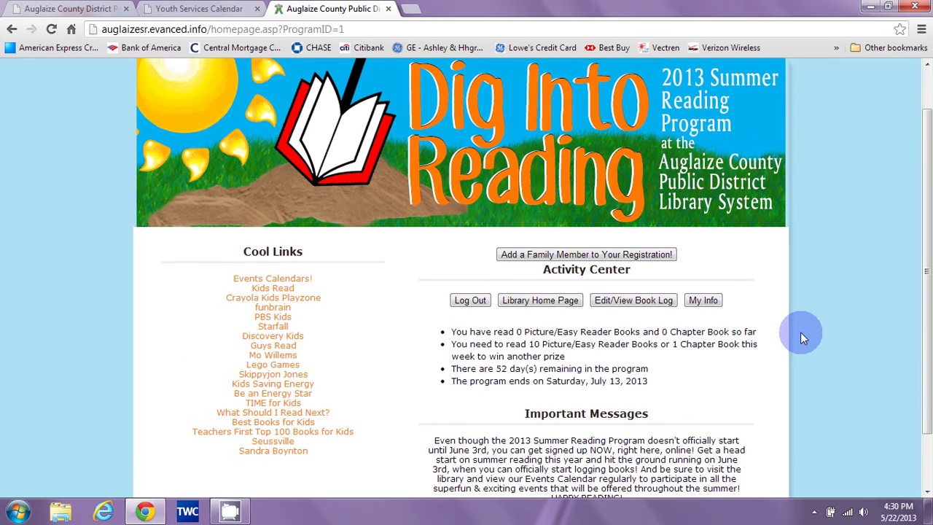
pyautogui.moveTo(452, 332); pyautogui.dragTo(719, 401)
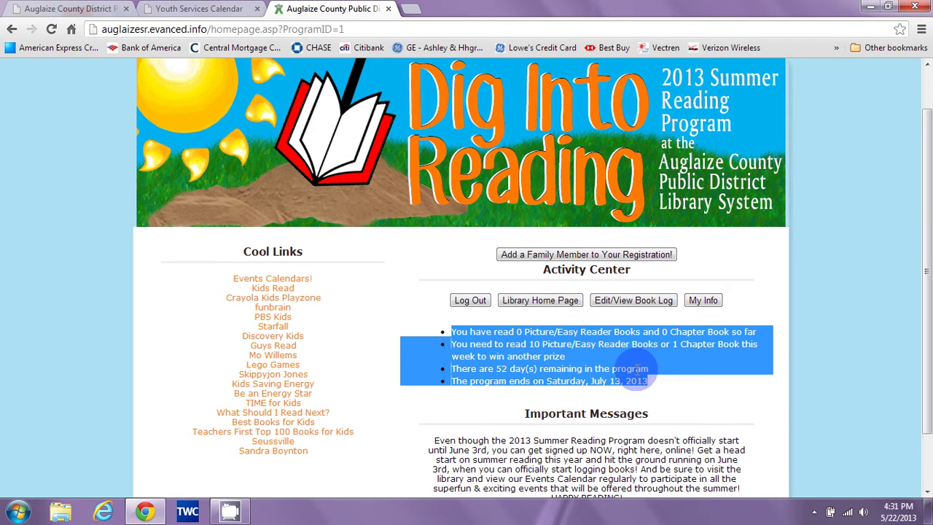
pyautogui.click(636, 369)
pyautogui.scroll(-1, 627, 380)
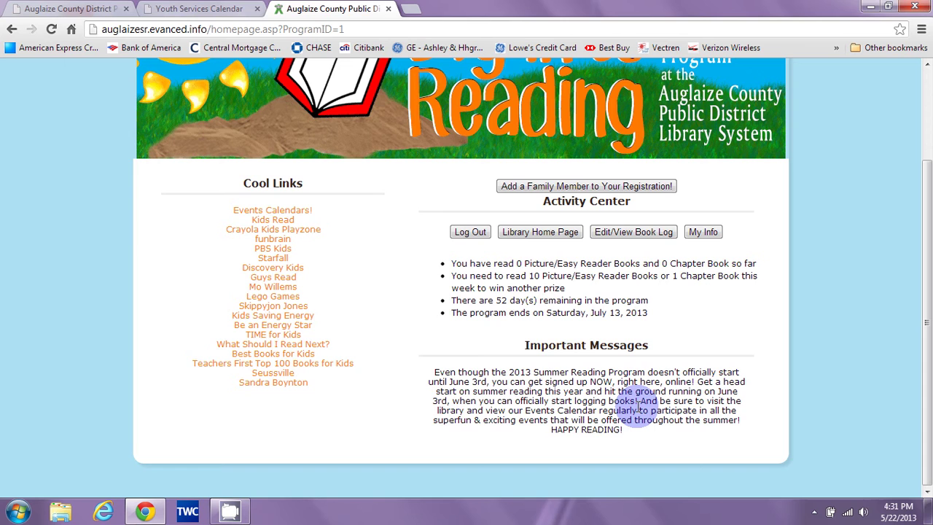
pyautogui.scroll(1, 638, 406)
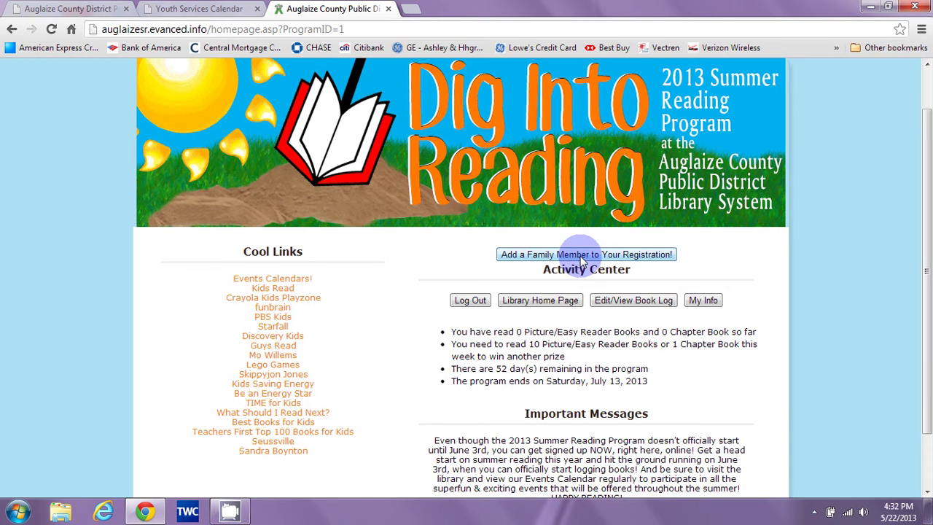
# Add a family member by selecting the 2013 Childrens Summer Reading Program and continuing
pyautogui.click(581, 256)
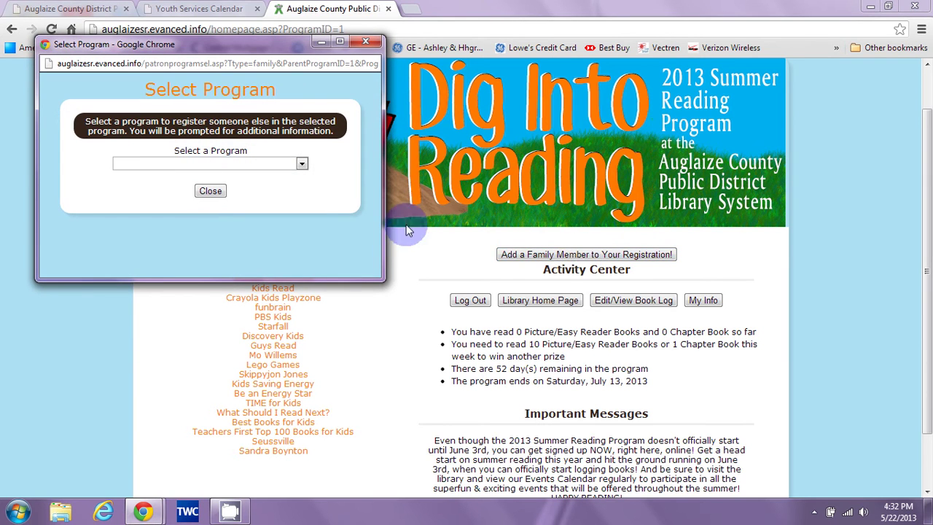
pyautogui.click(302, 165)
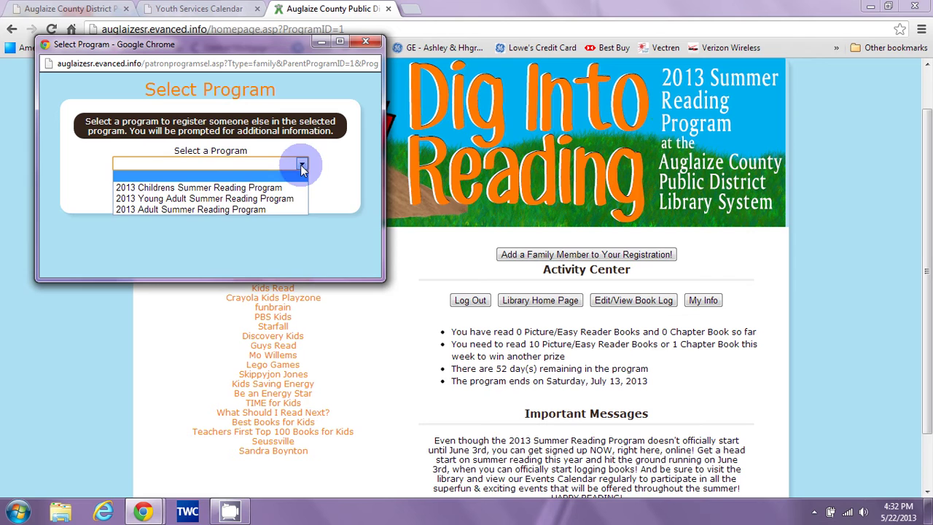
pyautogui.click(291, 191)
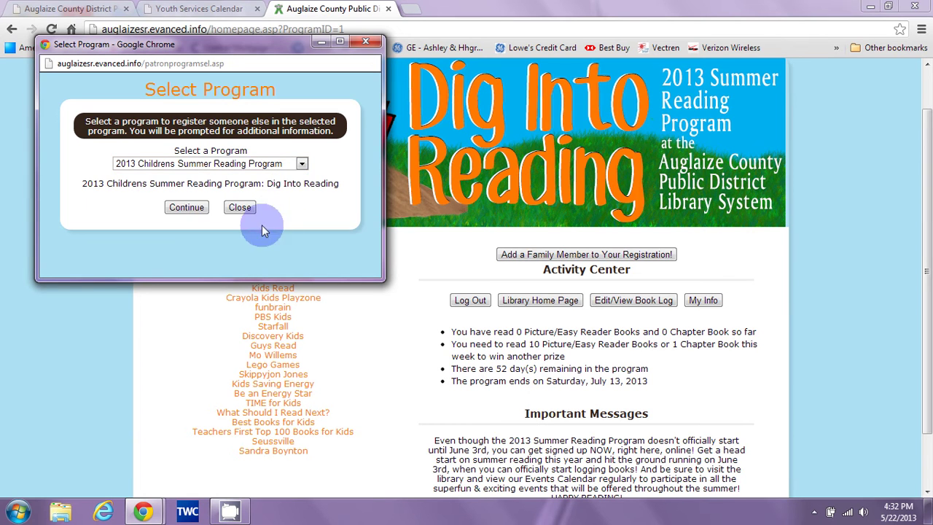
pyautogui.click(188, 208)
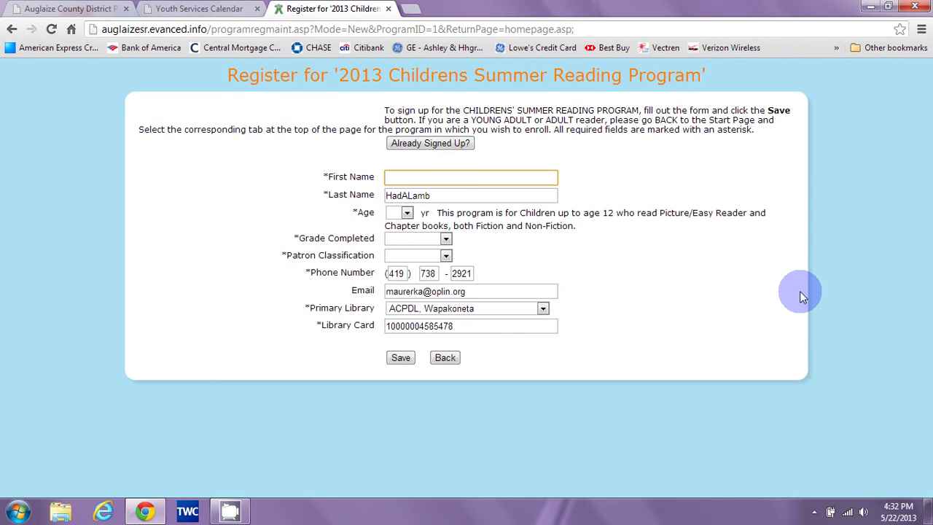
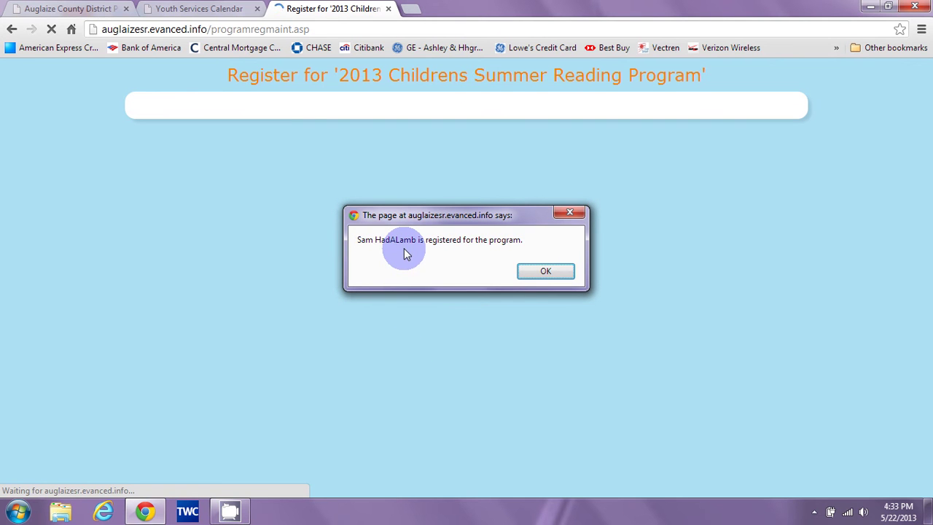
# Dismiss the registration alert and list Me and the new family member in the Manage dropdown
pyautogui.click(546, 272)
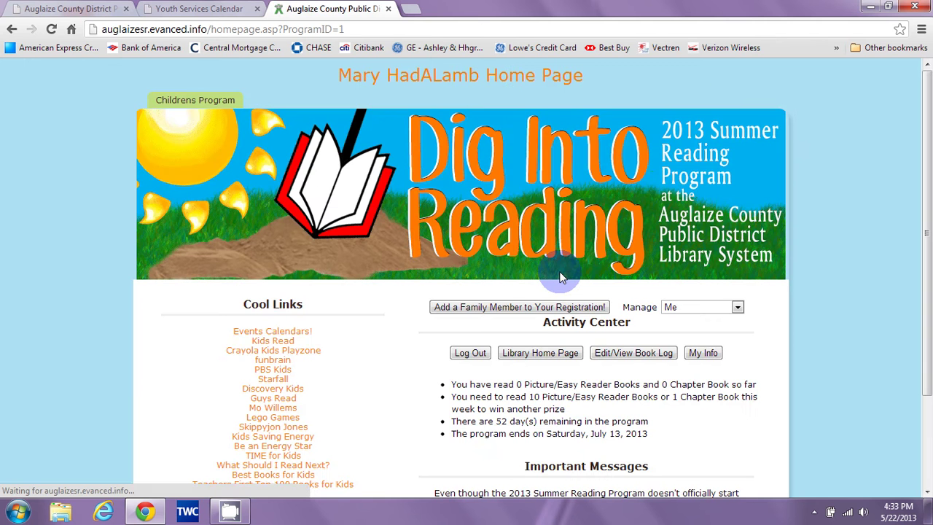
pyautogui.scroll(-1, 562, 277)
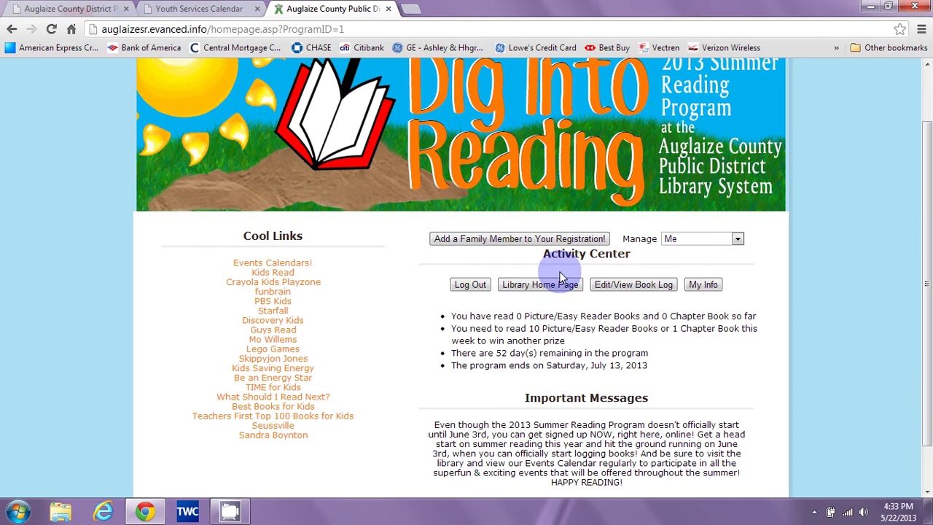
pyautogui.click(678, 244)
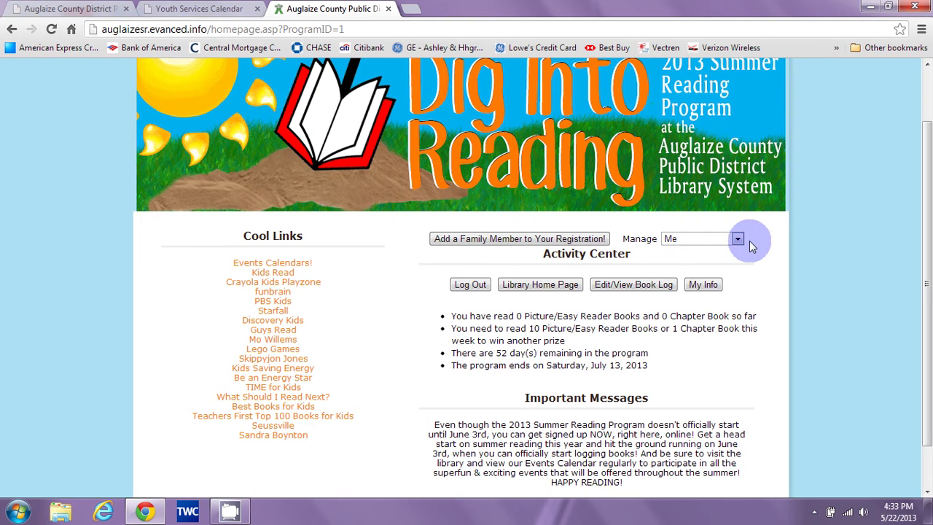
pyautogui.click(739, 241)
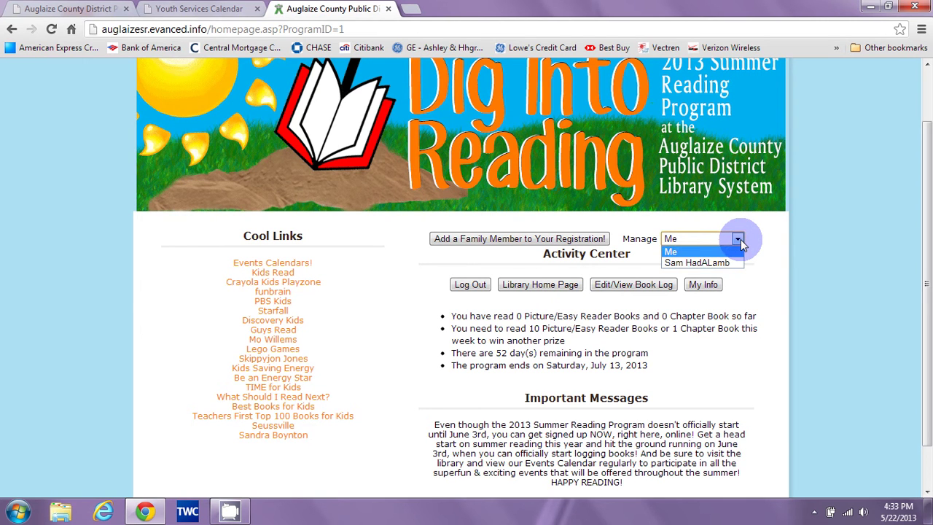
pyautogui.click(739, 241)
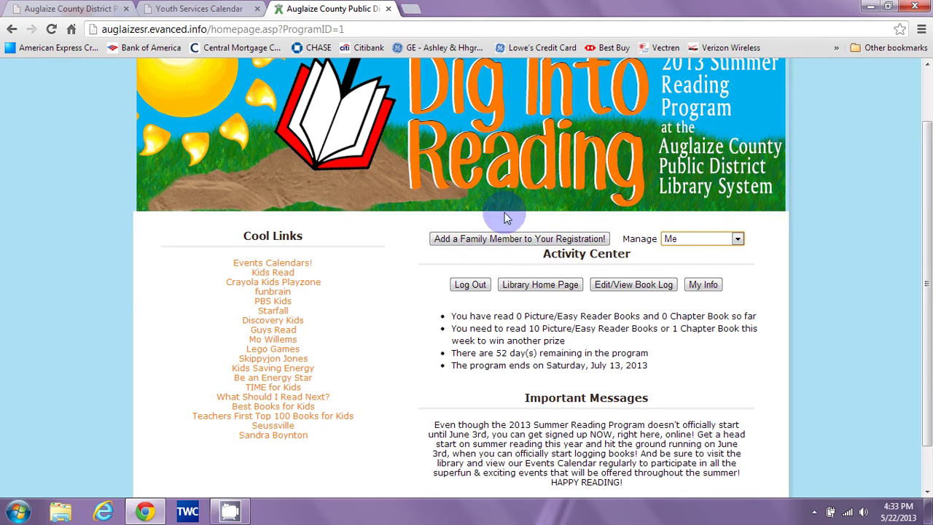
pyautogui.click(738, 239)
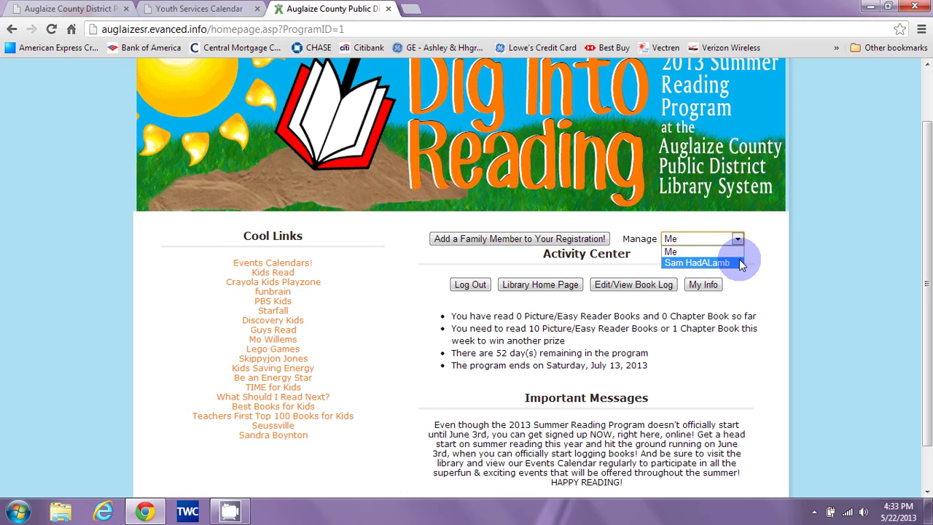
pyautogui.click(740, 264)
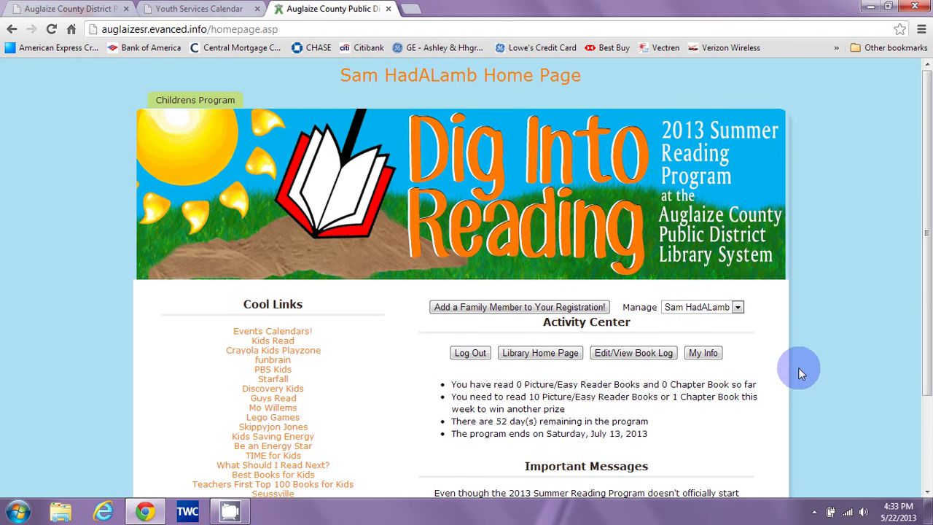
pyautogui.scroll(-3, 797, 372)
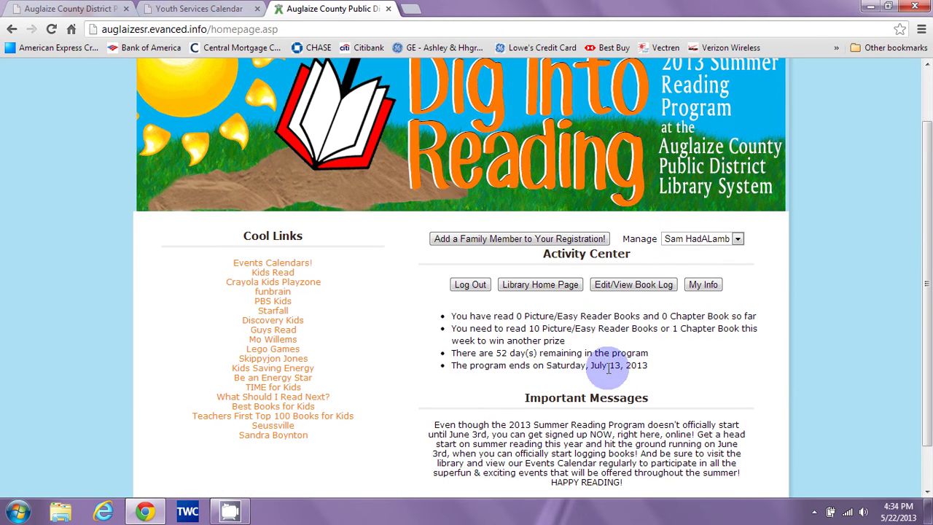
pyautogui.click(738, 244)
pyautogui.click(724, 250)
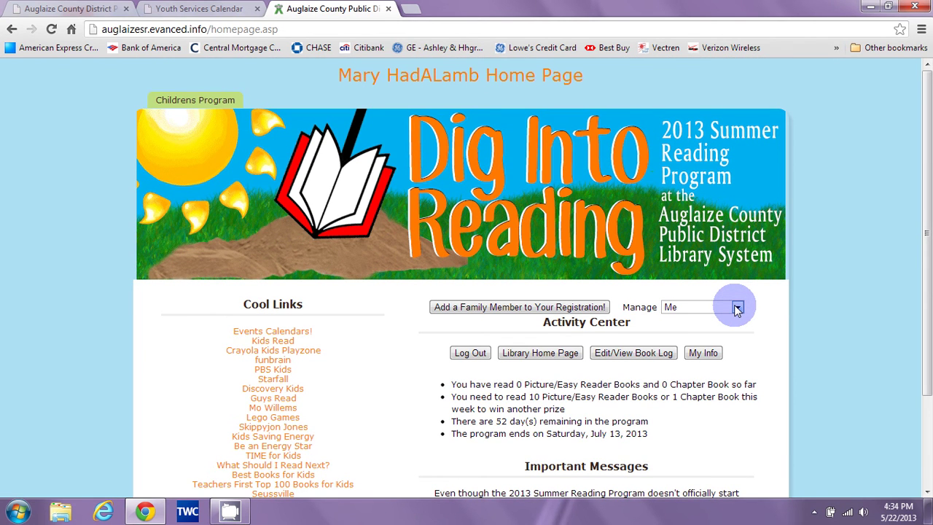
pyautogui.click(738, 309)
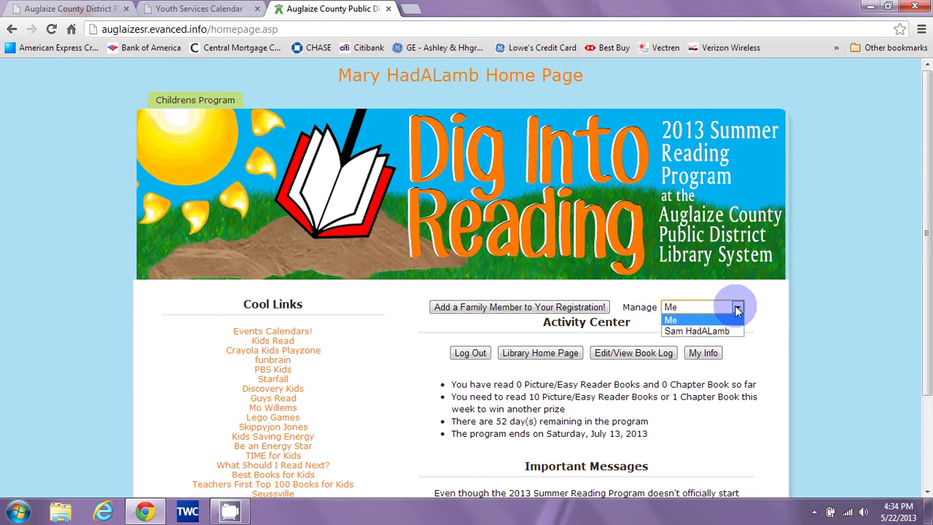
pyautogui.click(733, 331)
pyautogui.click(738, 309)
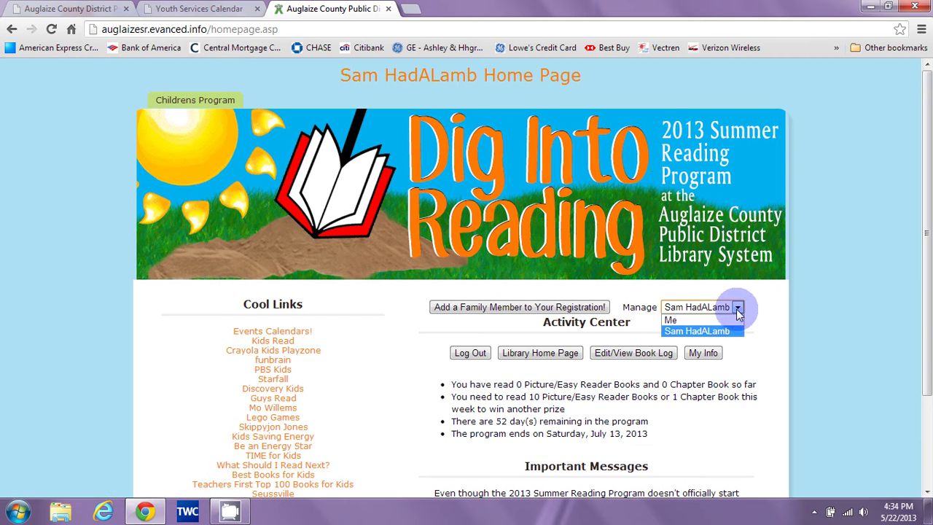
pyautogui.click(740, 320)
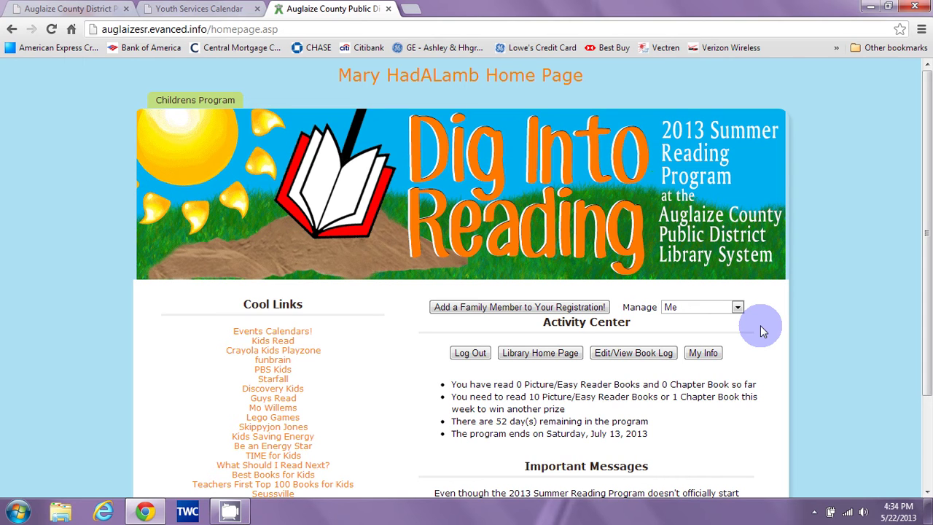
# Save 'Mary Had A Little Lamb' to the account holder's book log as a Picture/Easy Reader book
pyautogui.click(619, 353)
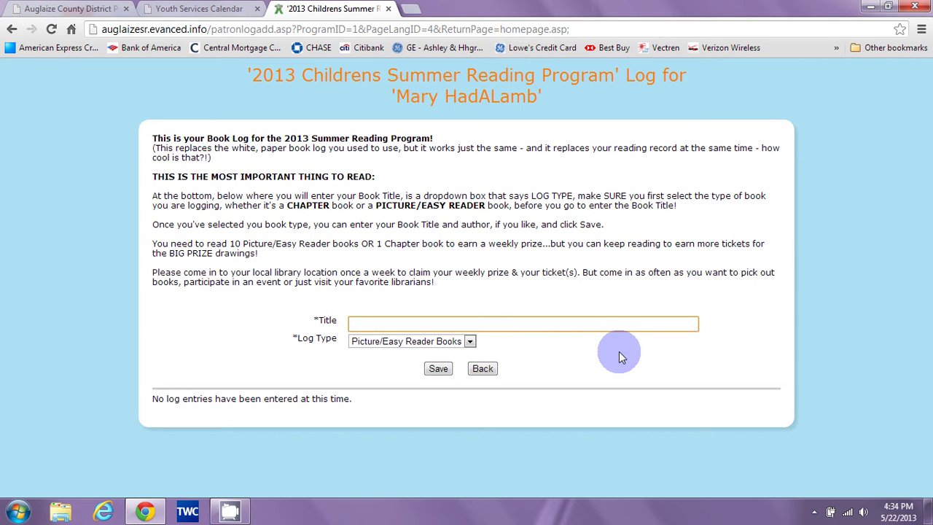
pyautogui.write('Mary Ha')
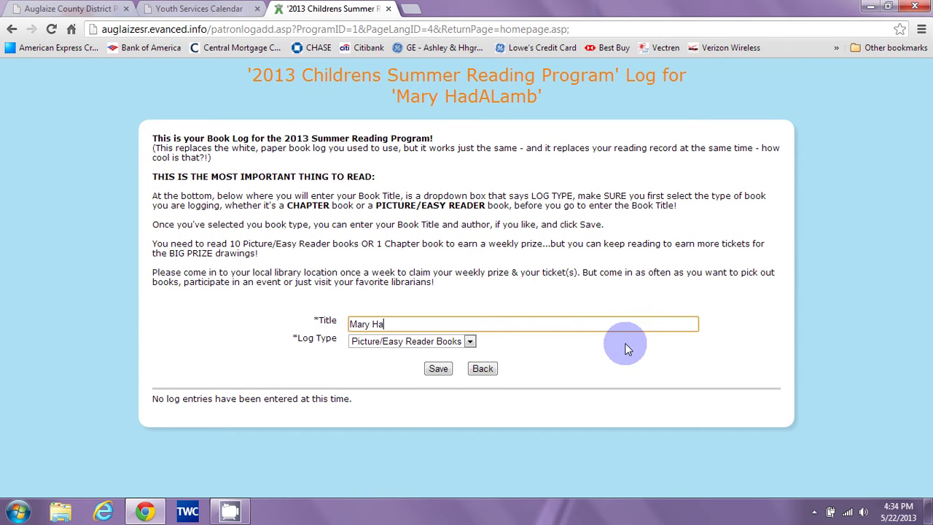
pyautogui.write('d A Lit')
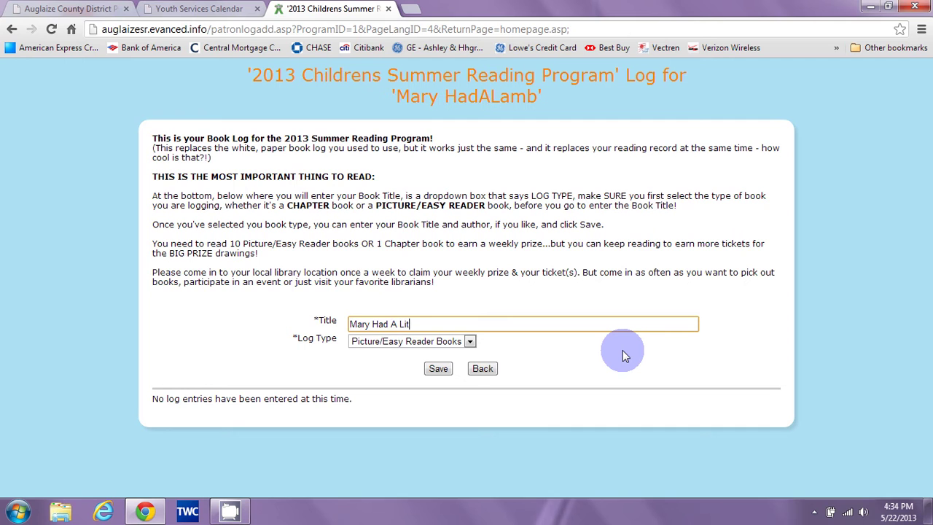
pyautogui.write('tle Lamb')
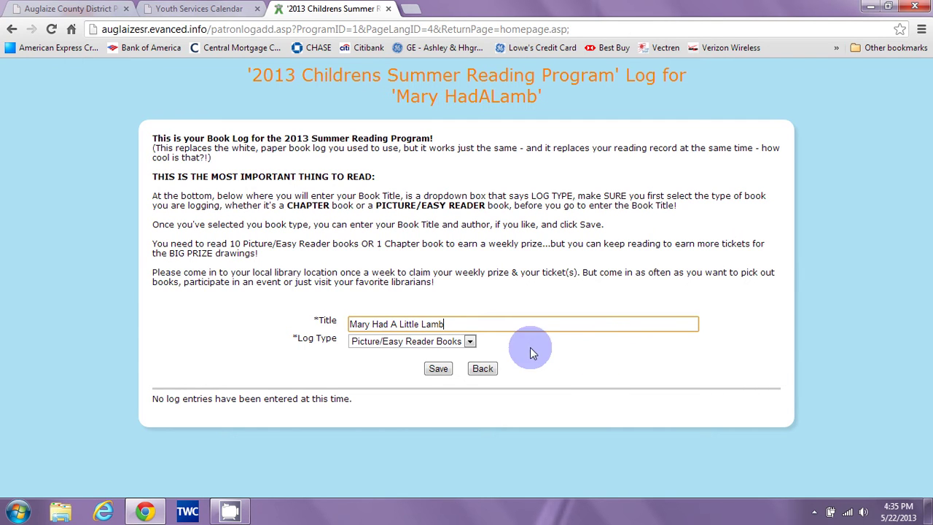
pyautogui.click(470, 343)
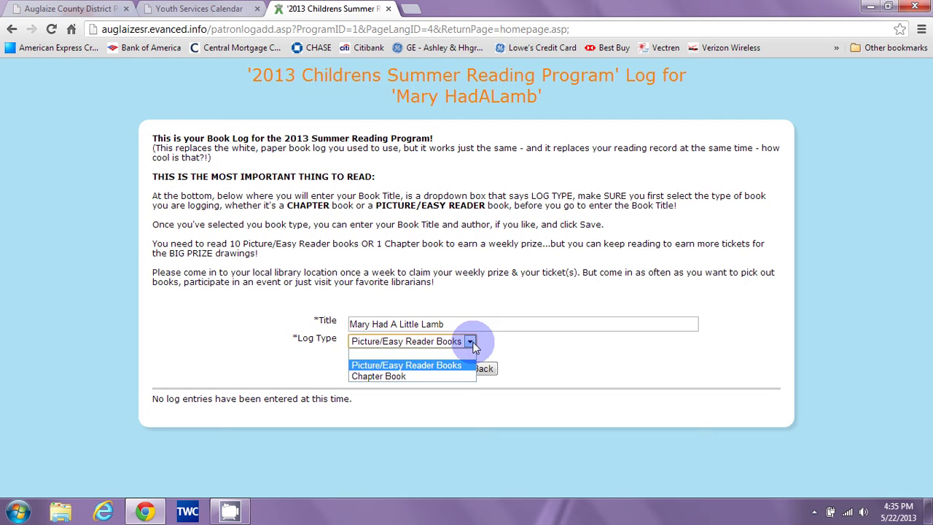
pyautogui.click(458, 375)
pyautogui.click(454, 372)
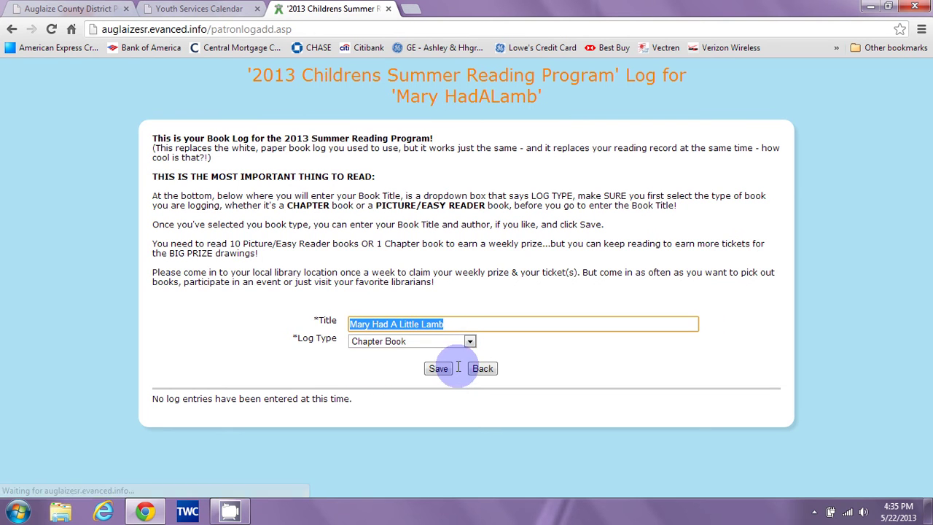
pyautogui.click(470, 343)
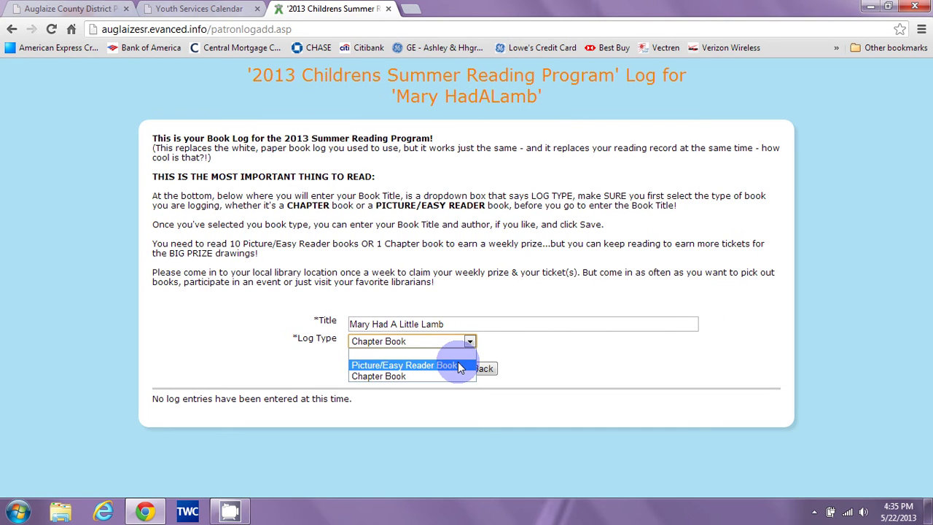
pyautogui.click(458, 366)
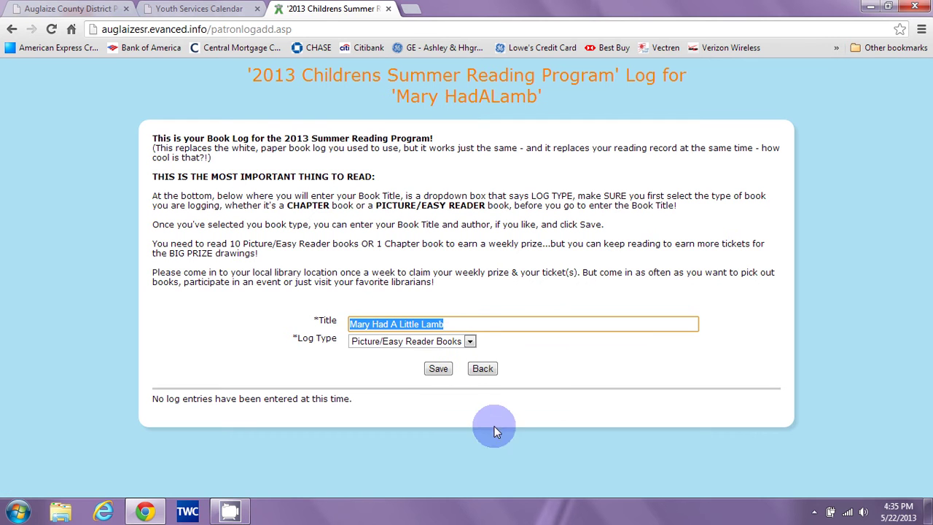
pyautogui.click(438, 369)
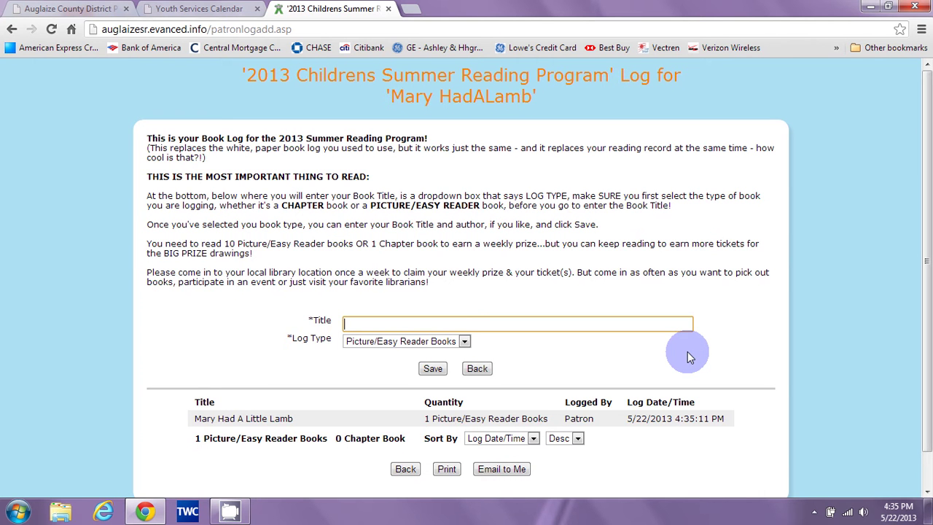
# Add 'Tidal Wave' to the book log with Log Type Chapter Book
pyautogui.scroll(-1, 678, 356)
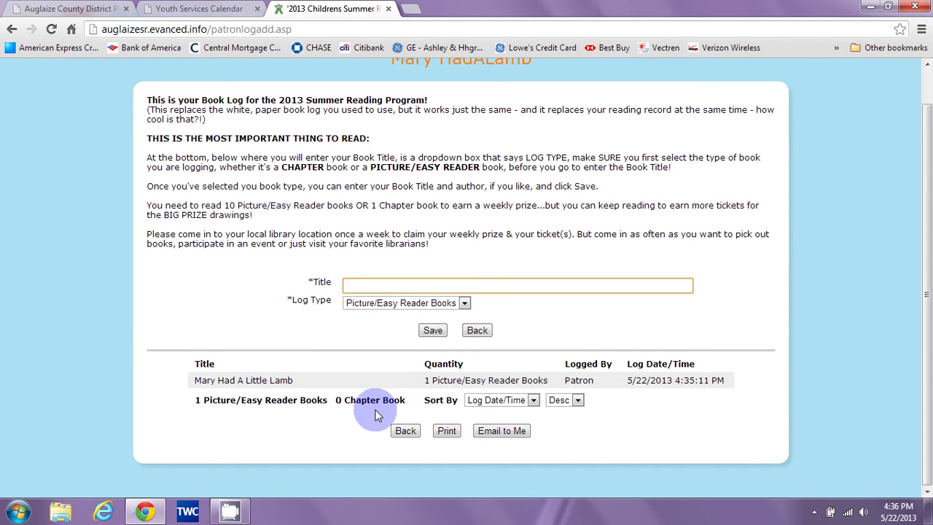
pyautogui.click(465, 302)
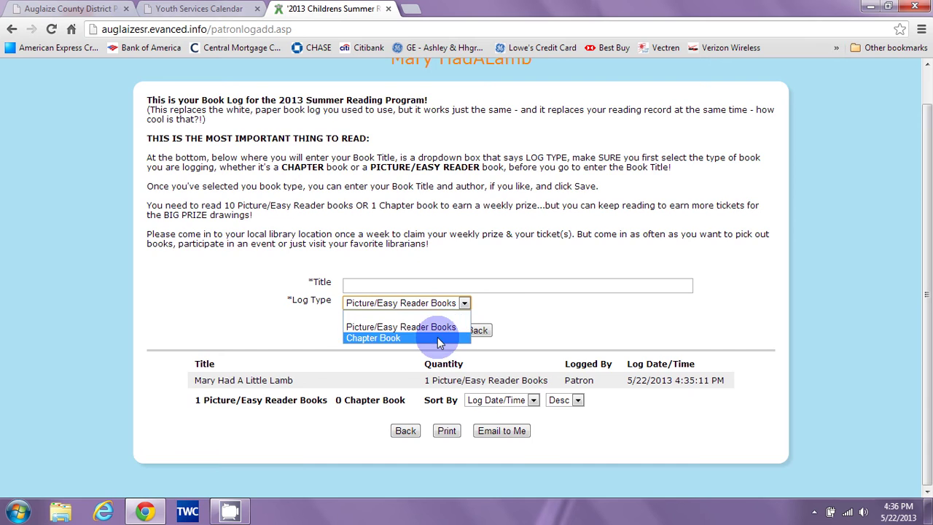
pyautogui.click(380, 337)
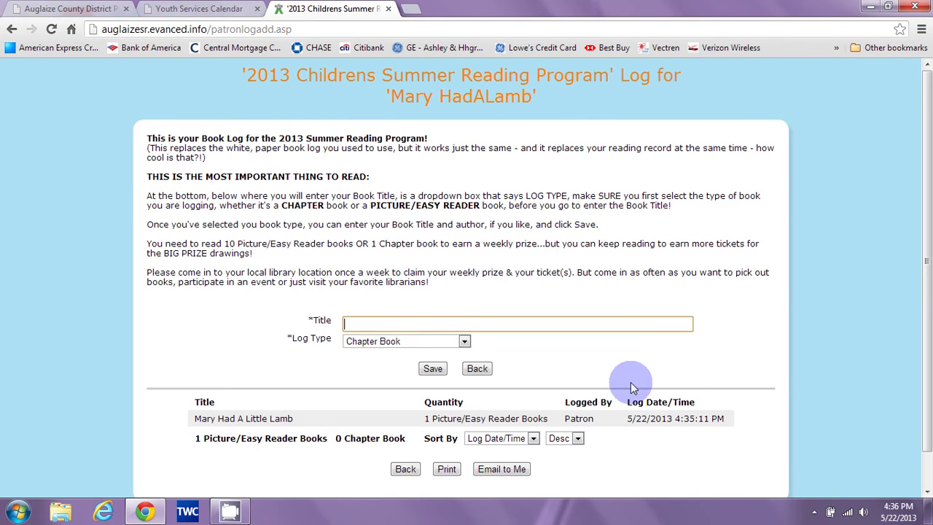
pyautogui.write('T')
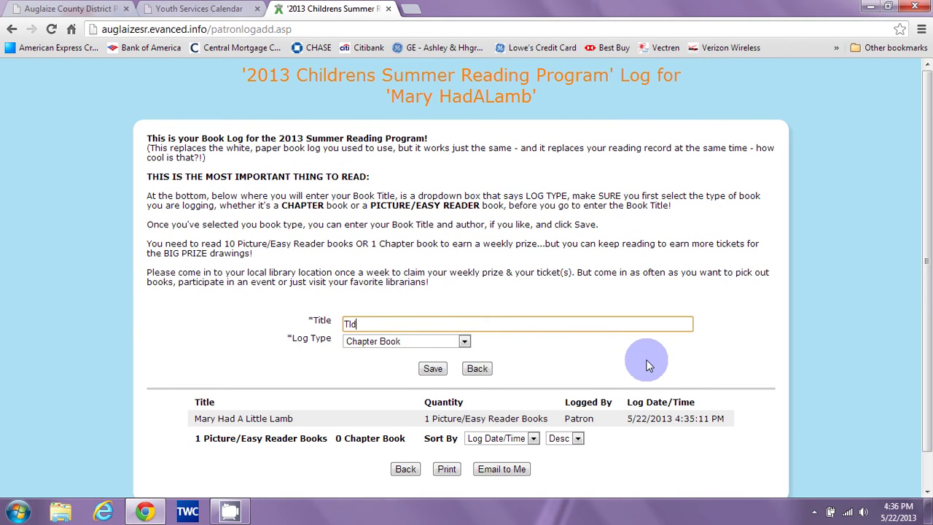
pyautogui.write('ida')
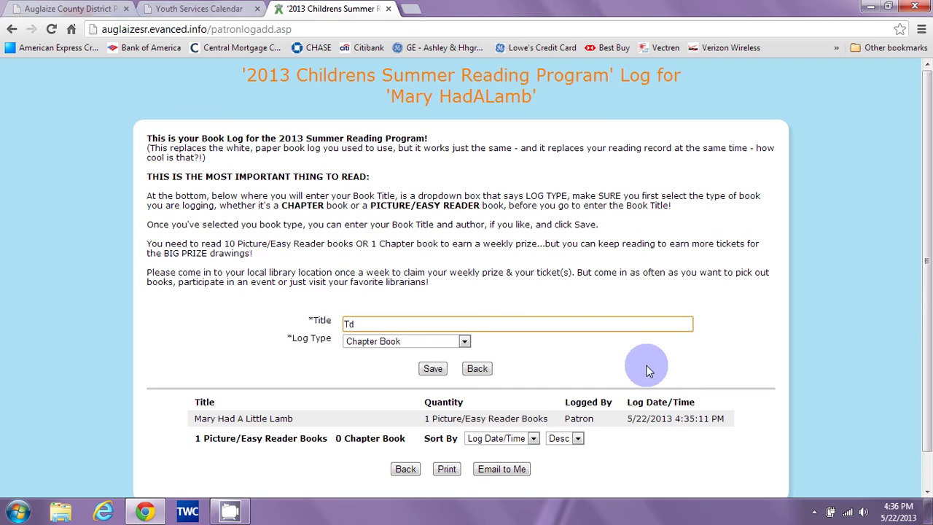
pyautogui.write('l Wave')
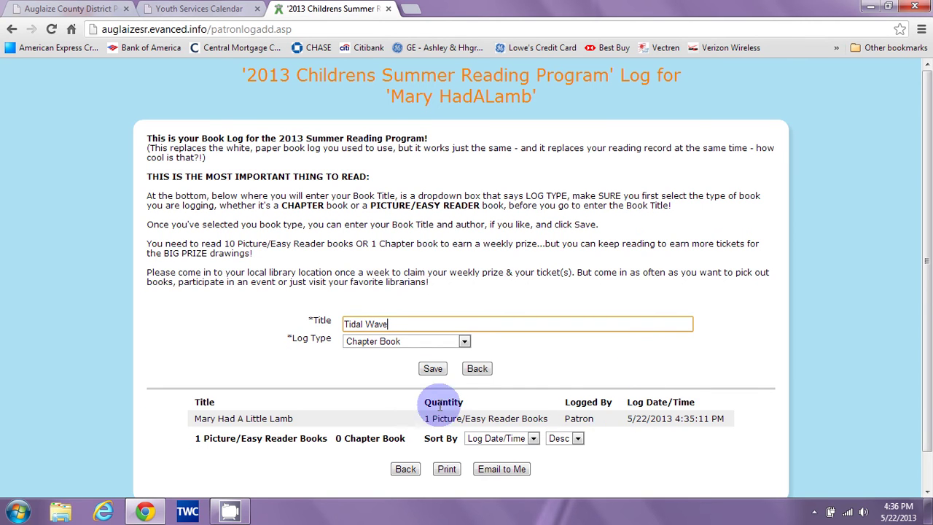
pyautogui.click(433, 368)
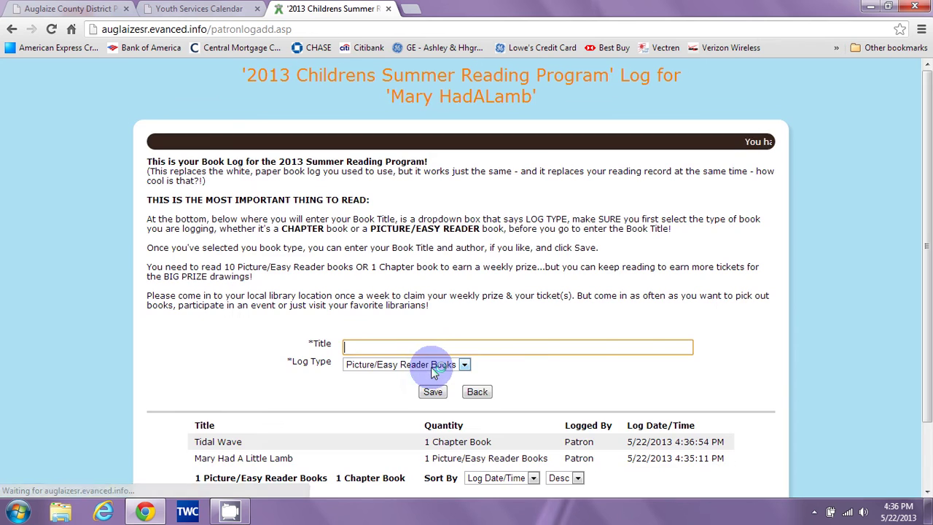
pyautogui.scroll(-1, 640, 329)
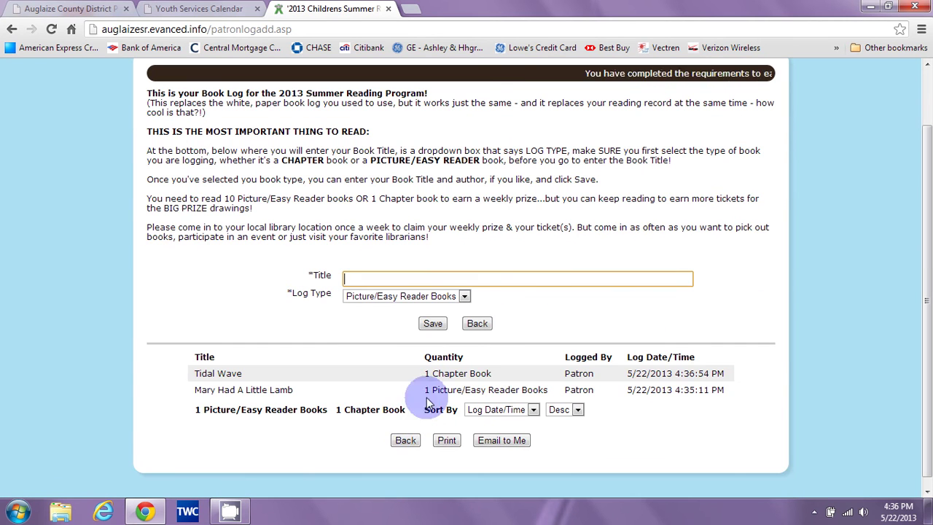
pyautogui.scroll(1, 656, 325)
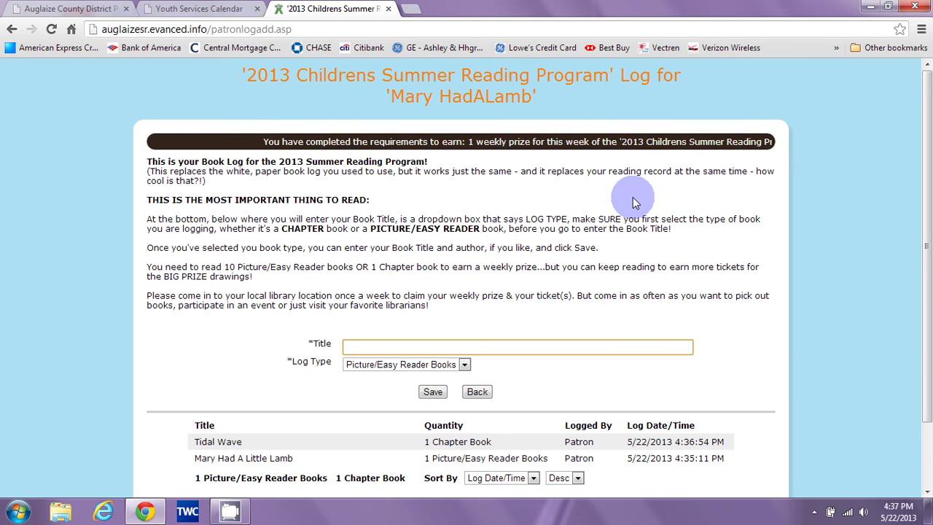
pyautogui.scroll(-1, 633, 203)
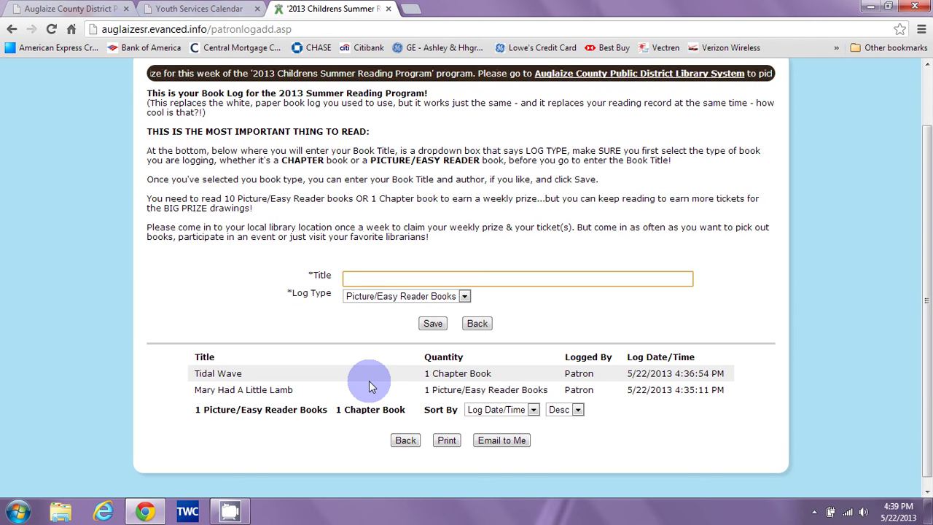
pyautogui.click(219, 9)
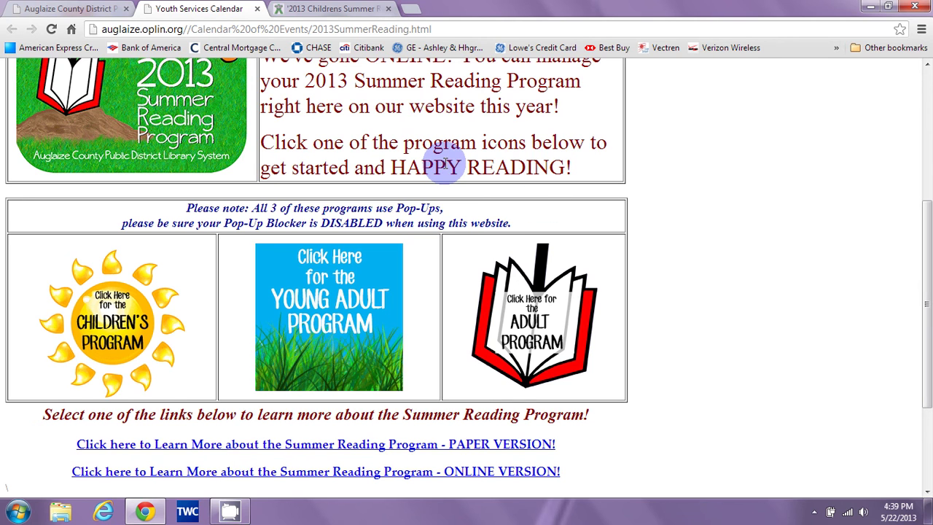
pyautogui.click(323, 10)
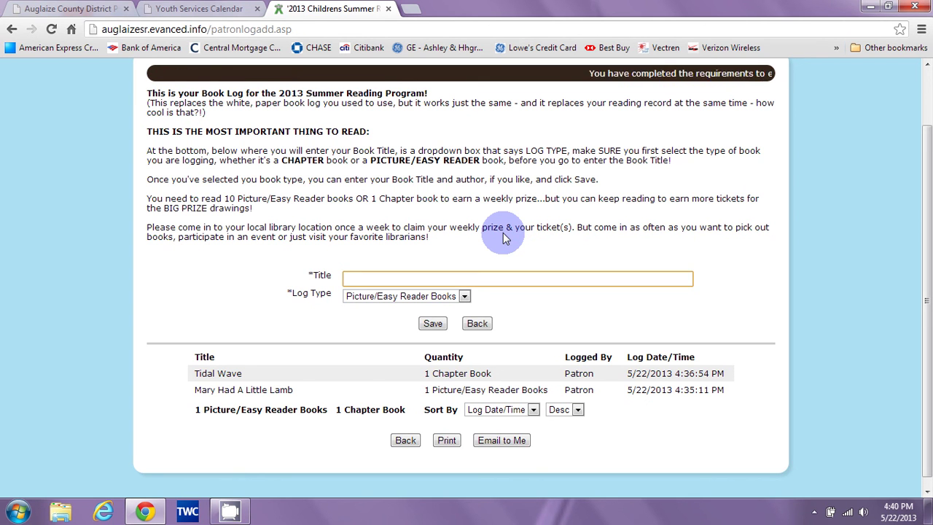
pyautogui.scroll(1, 504, 238)
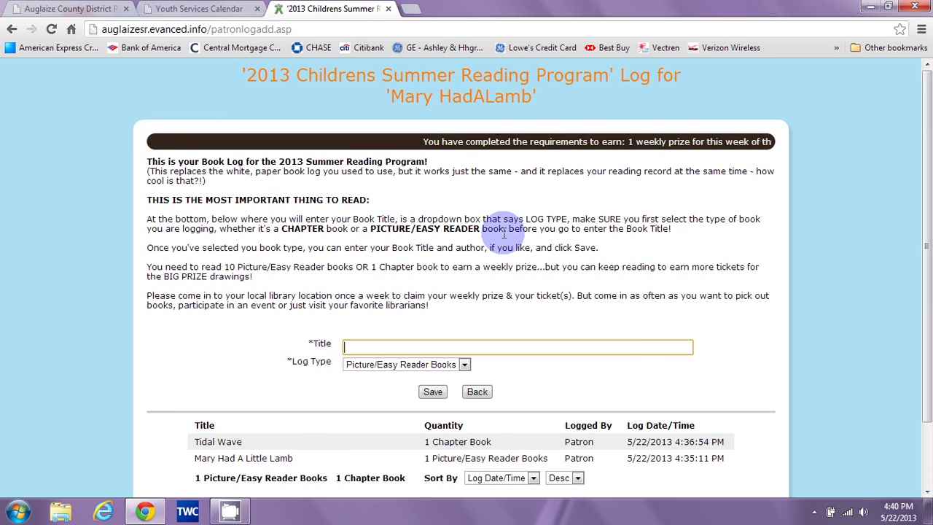
pyautogui.scroll(-1, 503, 235)
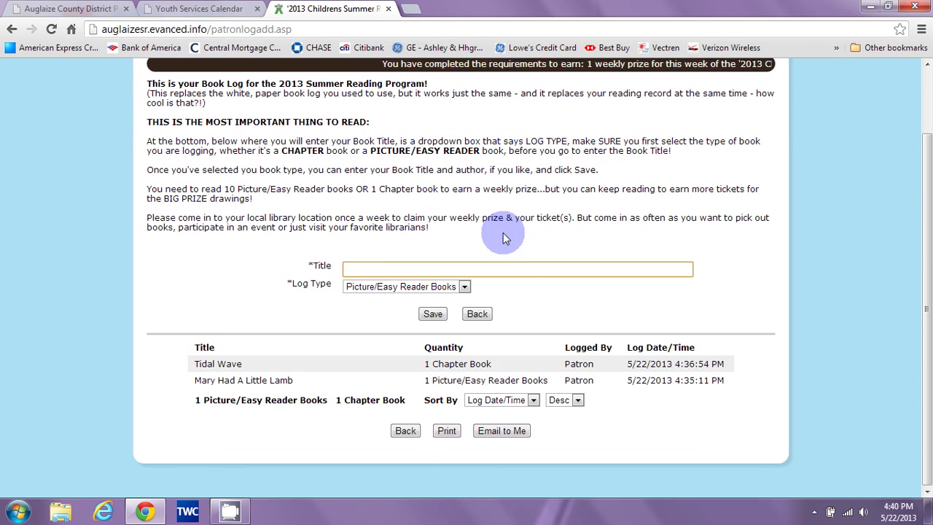
# Return home and switch Manage to the family member to confirm no books are logged
pyautogui.click(405, 431)
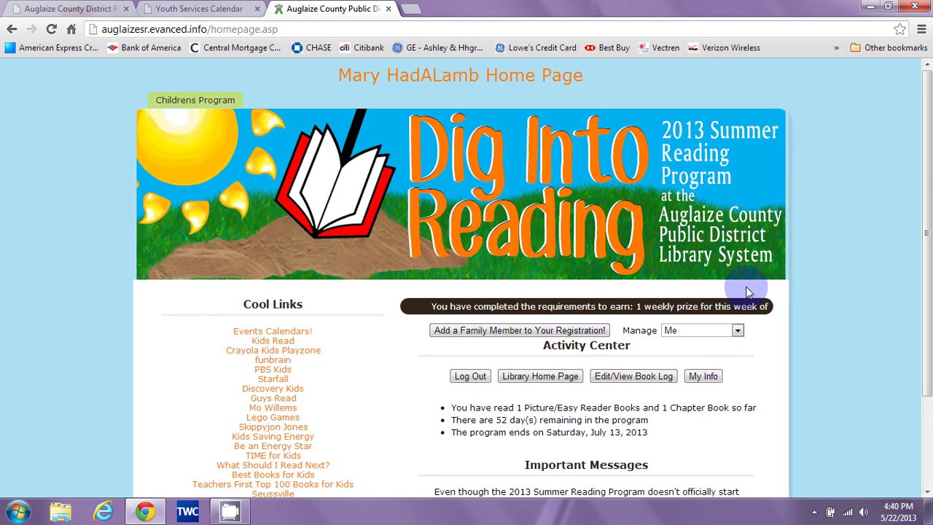
pyautogui.scroll(-1, 747, 291)
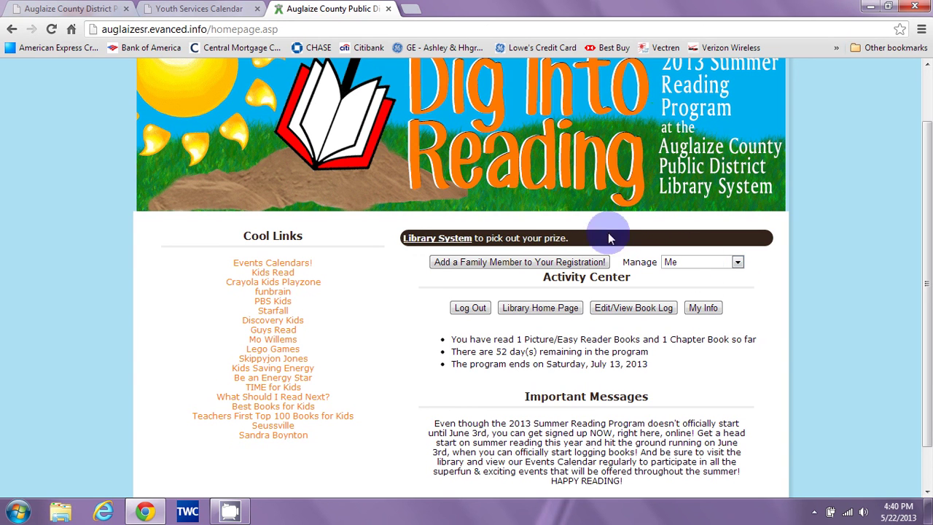
pyautogui.click(739, 263)
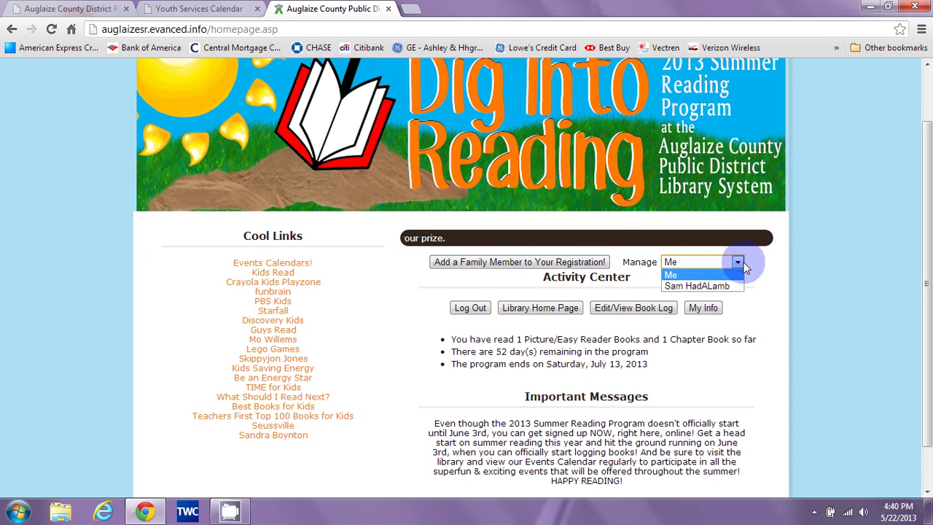
pyautogui.click(711, 286)
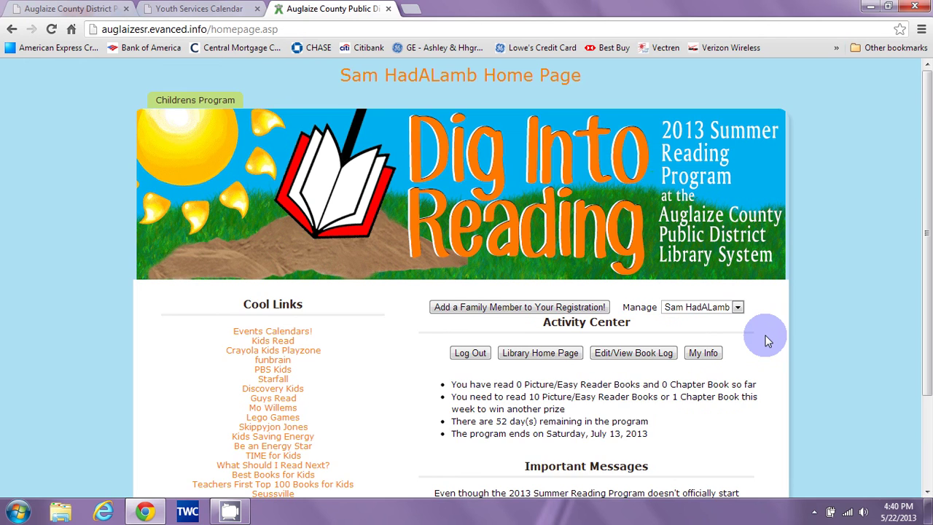
# Switch Manage back to Me, showing 1 picture book and 1 chapter book read
pyautogui.scroll(-1, 766, 340)
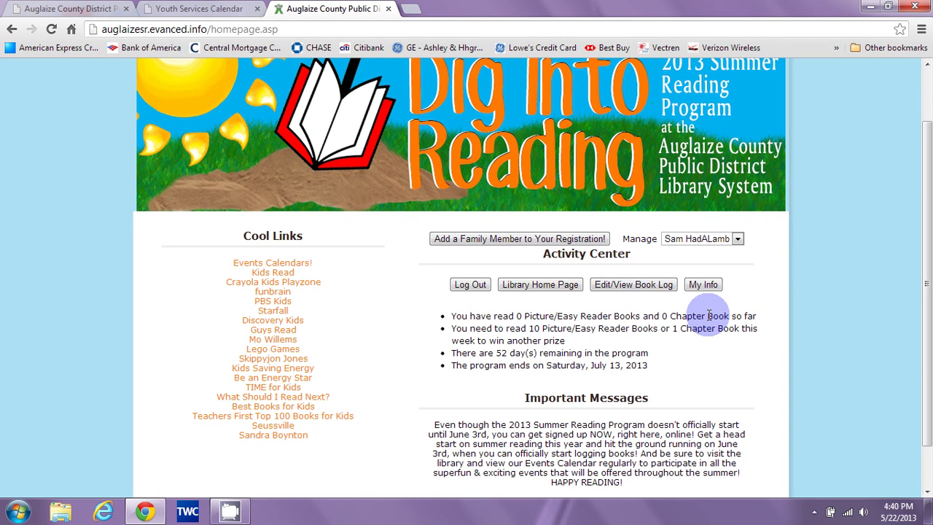
pyautogui.click(738, 240)
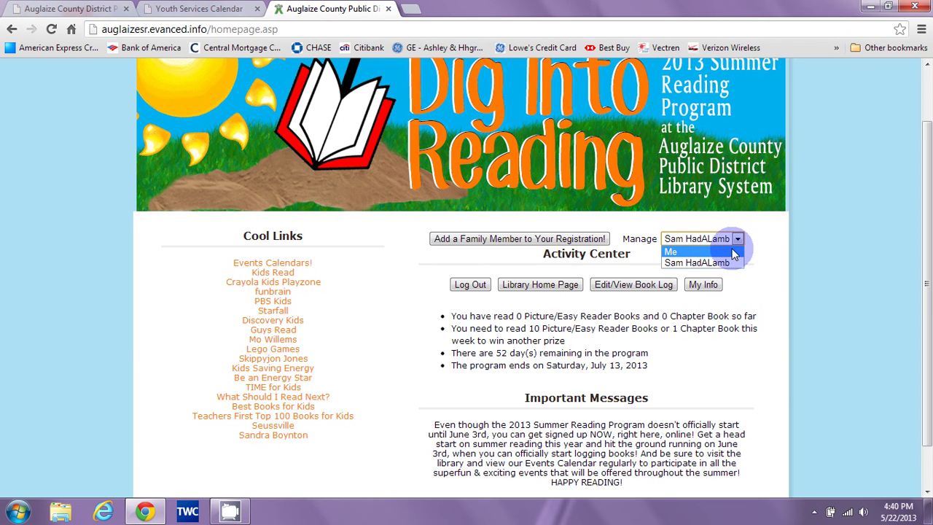
pyautogui.click(733, 253)
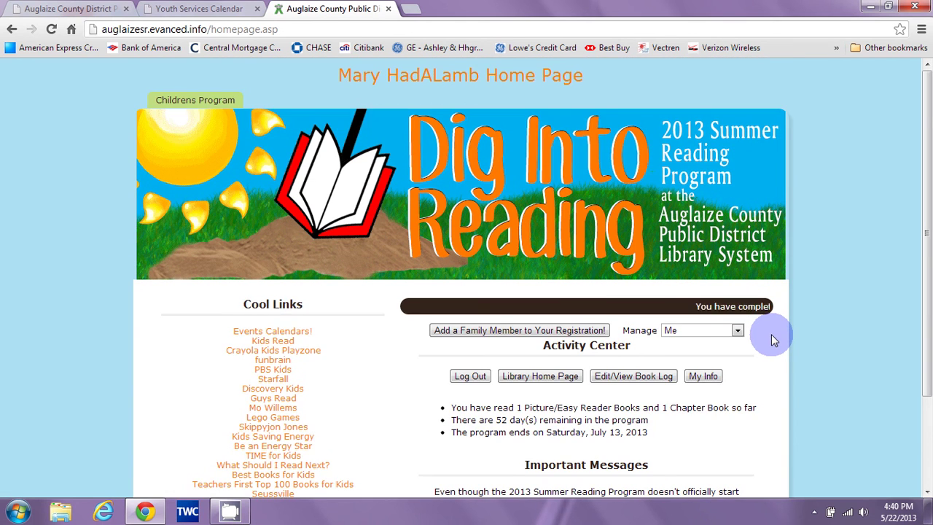
pyautogui.scroll(-1, 772, 334)
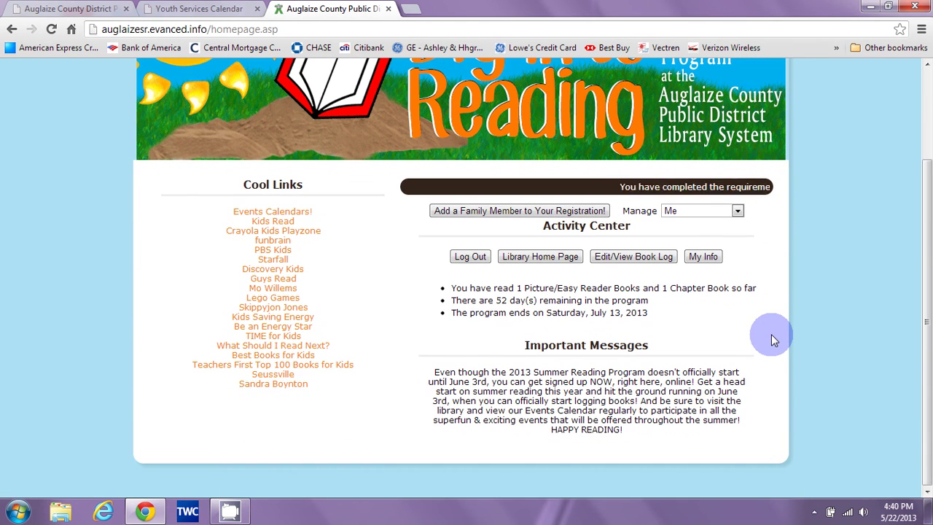
pyautogui.click(703, 258)
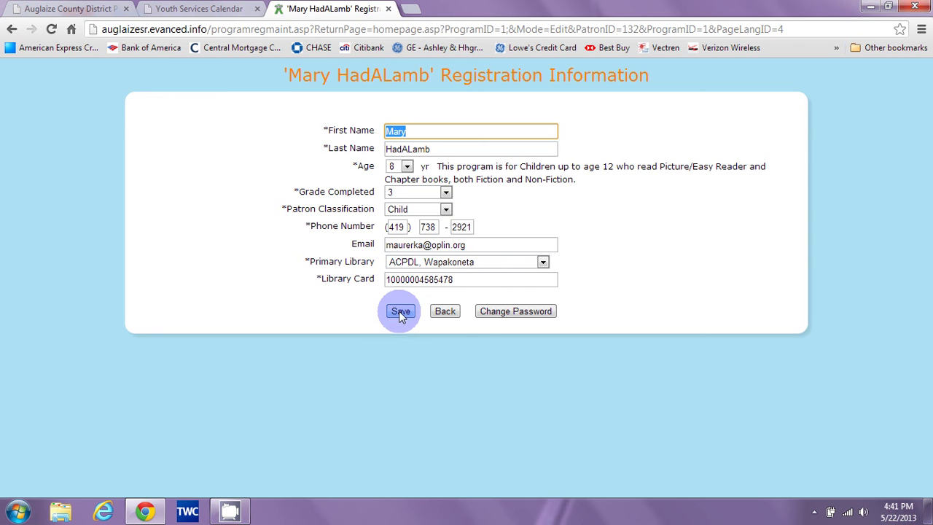
pyautogui.click(452, 315)
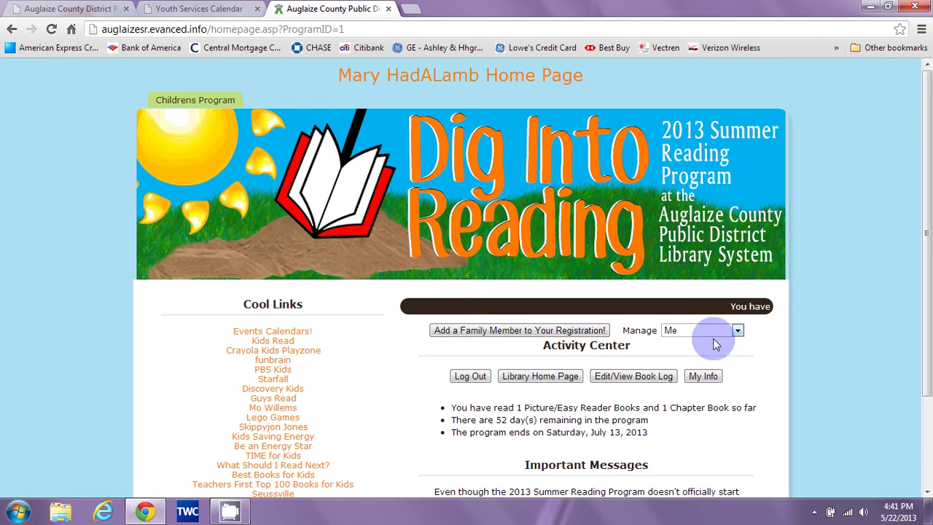
# Review the family member's My Info registration details, then log out of the account
pyautogui.click(736, 330)
pyautogui.click(696, 354)
pyautogui.click(704, 355)
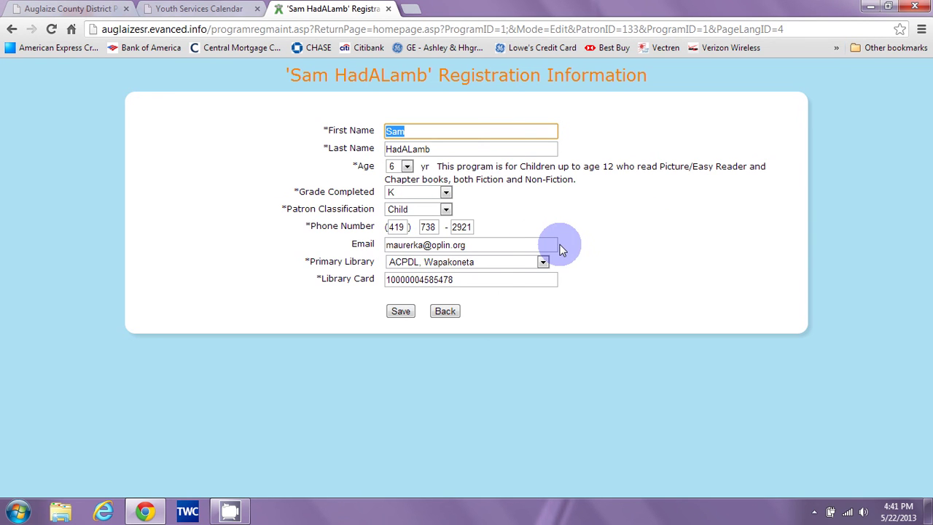
pyautogui.click(447, 313)
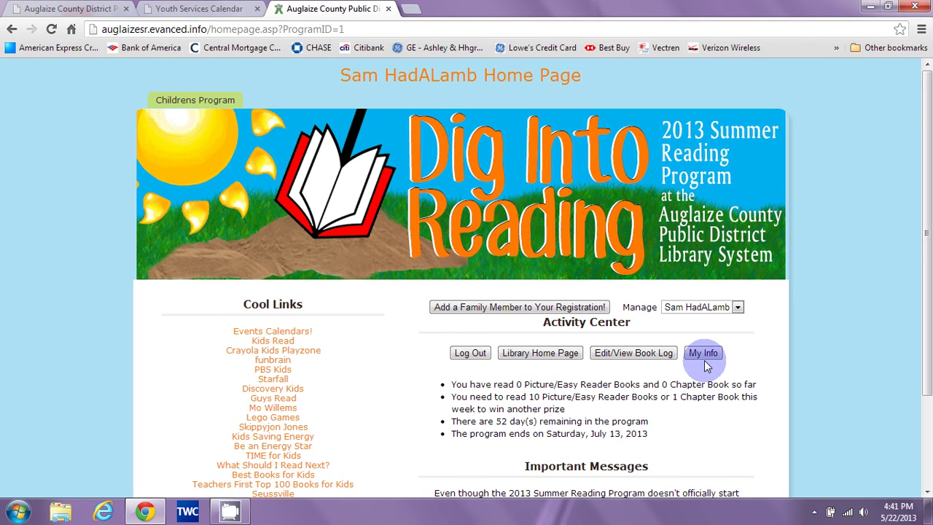
pyautogui.scroll(-1, 705, 366)
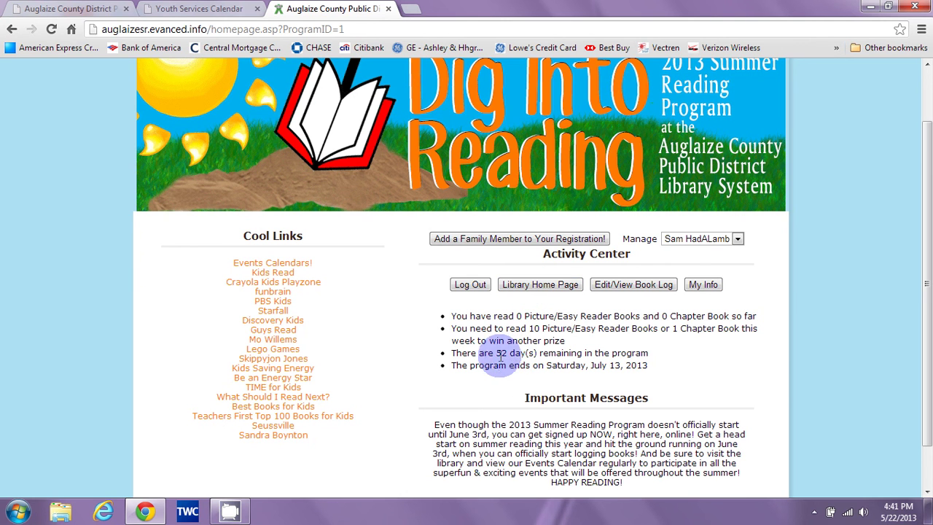
pyautogui.click(469, 286)
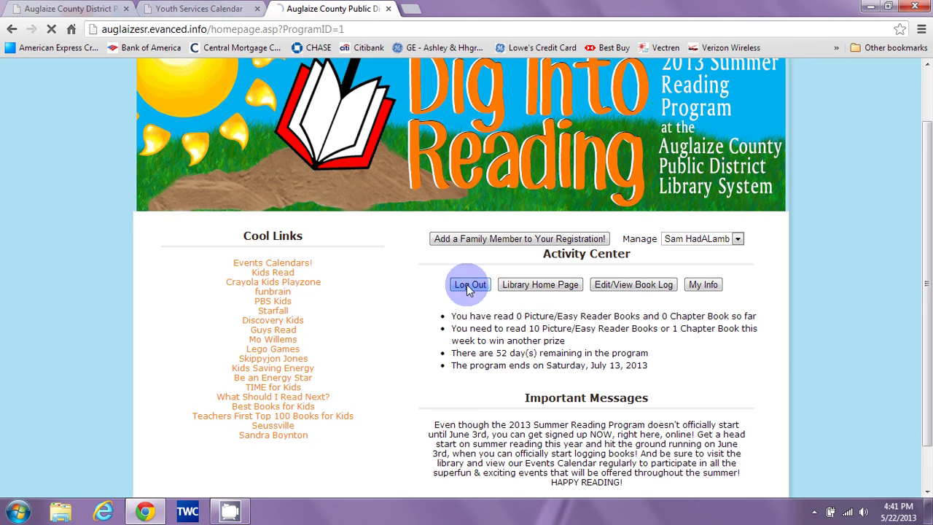